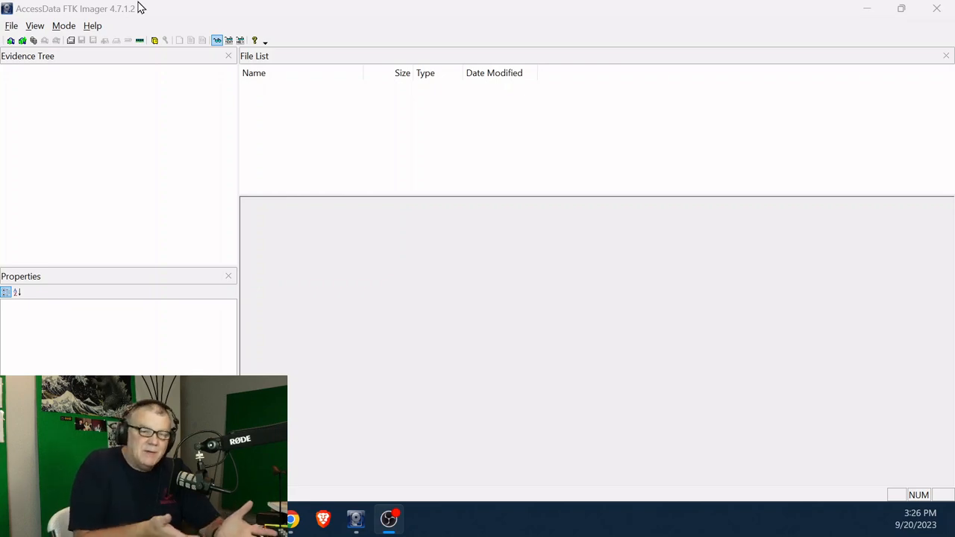
# Add the image file ForDemo001.001 from the desktop's Forensic Tools folder as an evidence item
pyautogui.click(11, 26)
pyautogui.click(26, 44)
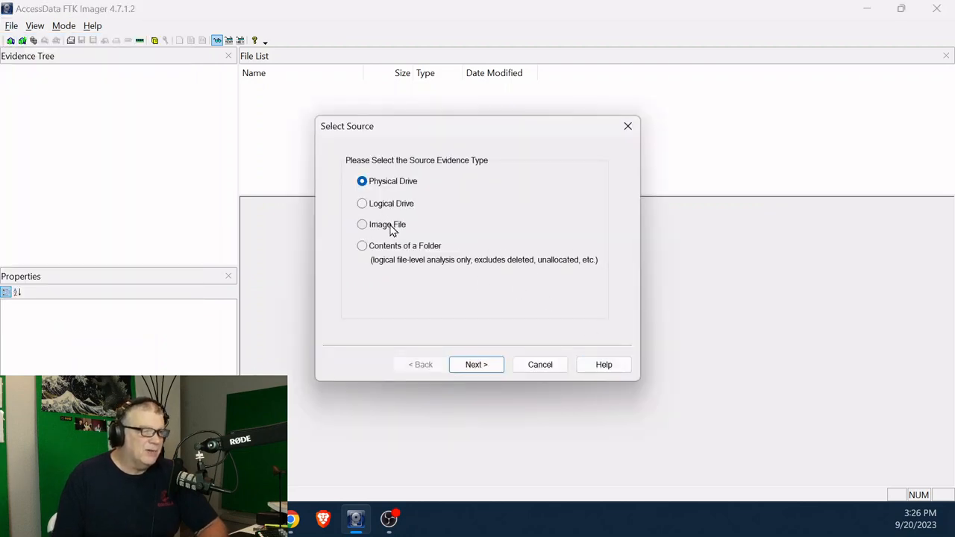
pyautogui.click(492, 367)
pyautogui.click(569, 242)
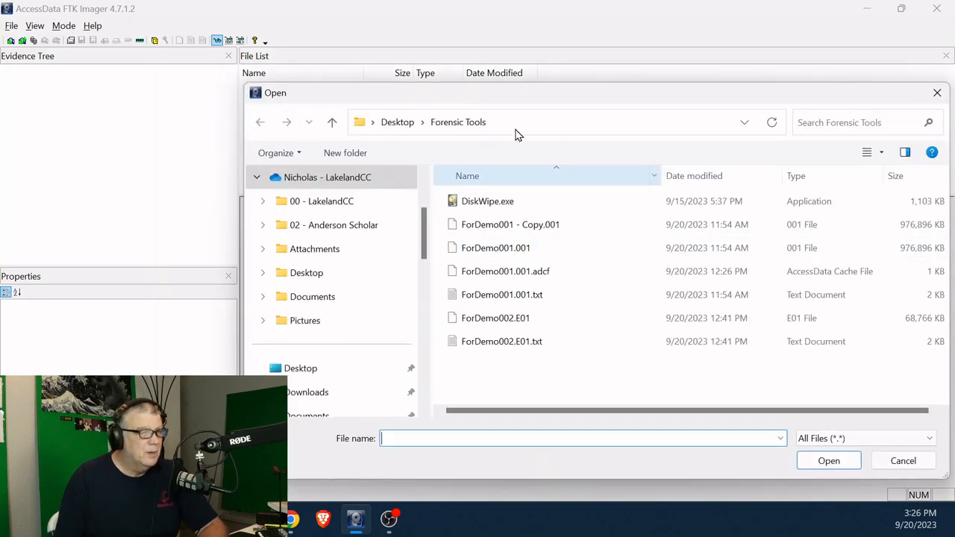
pyautogui.click(473, 248)
pyautogui.click(830, 461)
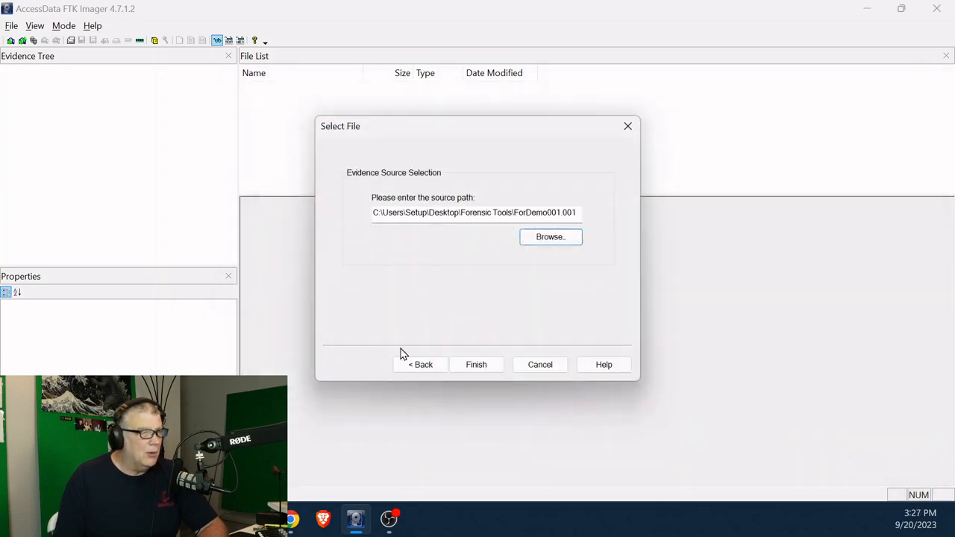
pyautogui.click(479, 366)
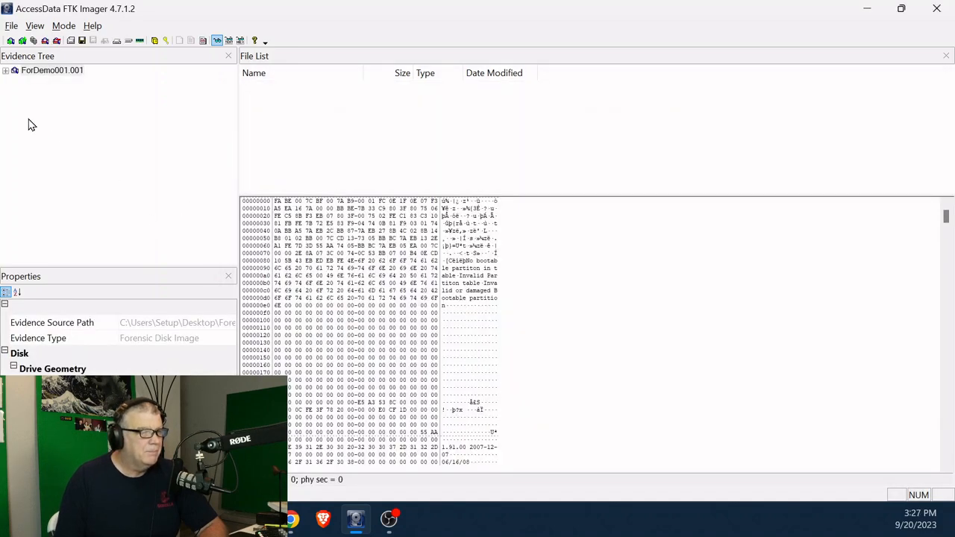
# Expand the ForDemo001.001 evidence through Partition 1 and the FORDEMO volume to show the folders under root
pyautogui.click(4, 73)
pyautogui.click(6, 71)
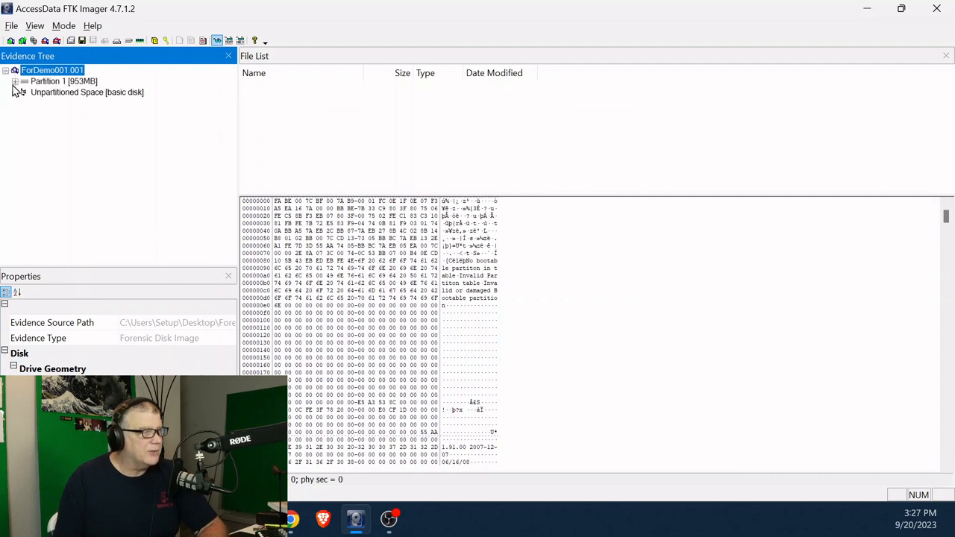
pyautogui.click(15, 81)
pyautogui.click(24, 92)
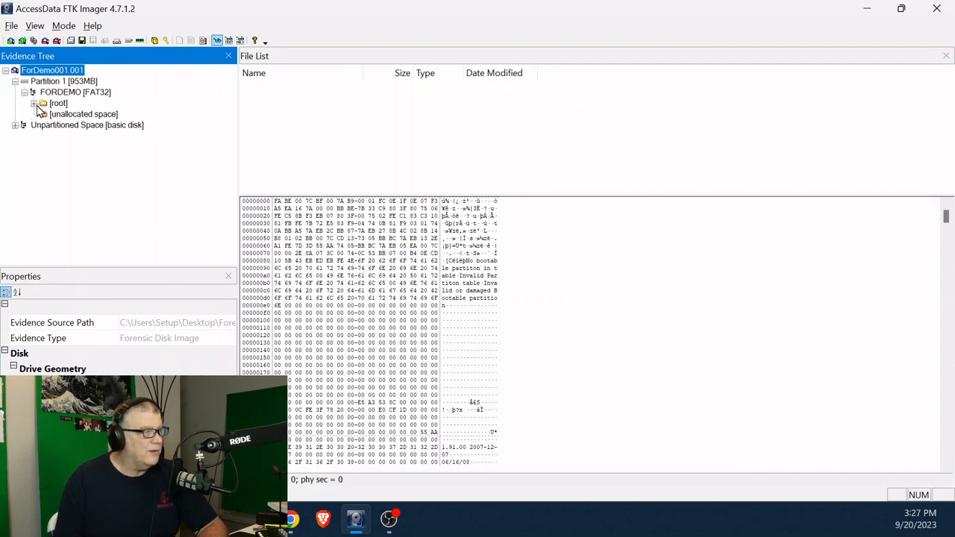
pyautogui.click(33, 104)
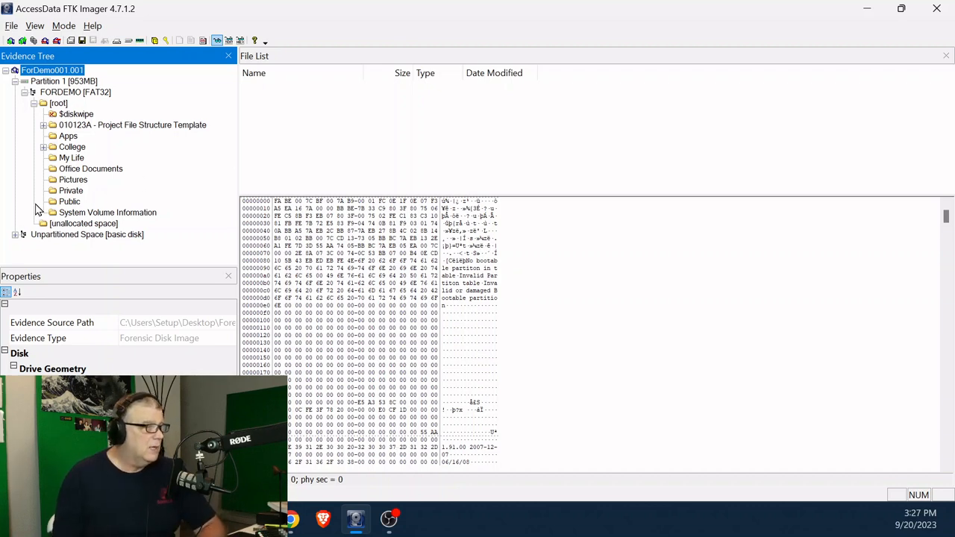
# List the contents of the Private folder and enlarge the file list's height to show more files
pyautogui.click(69, 191)
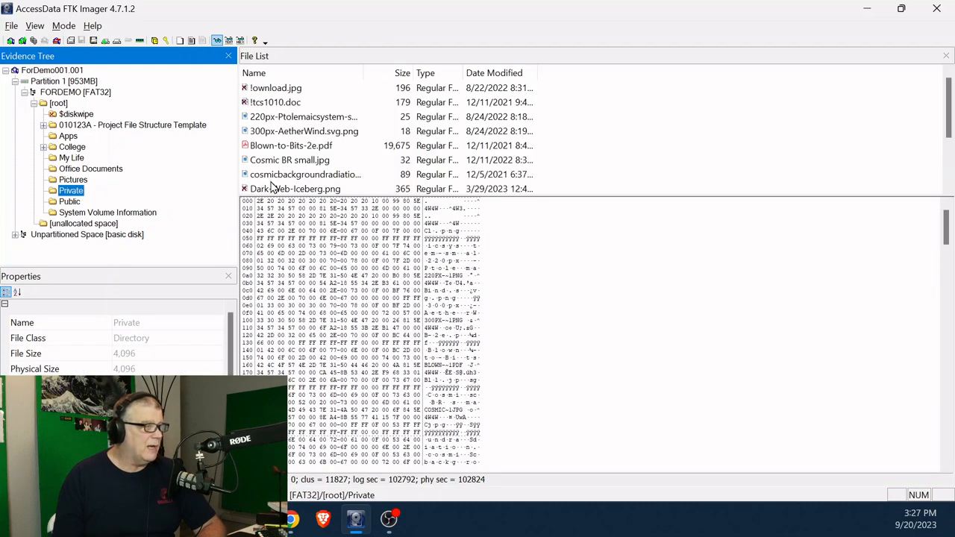
pyautogui.click(677, 199)
pyautogui.moveTo(679, 202); pyautogui.dragTo(682, 260)
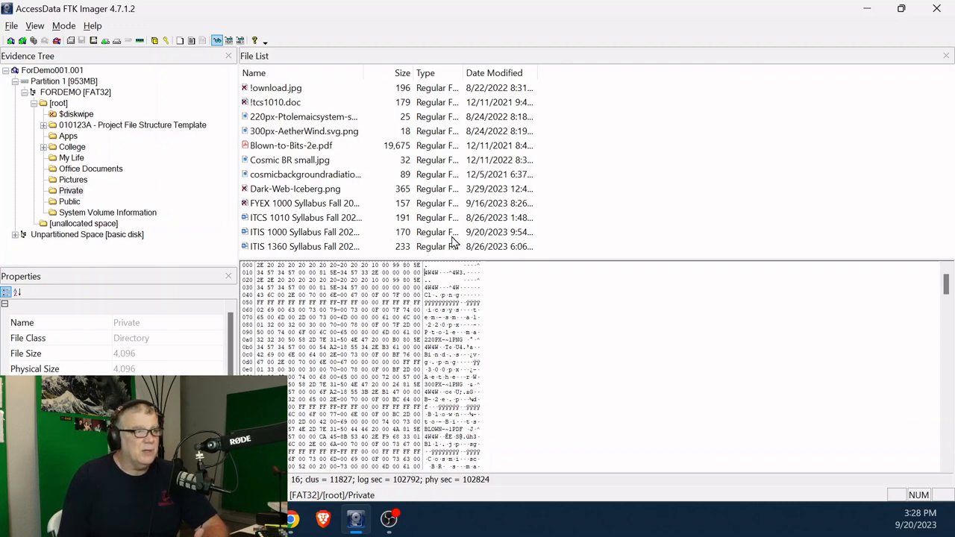
# Export cosmicbackgroundradiation.jpg from the Private folder to the Temp and Delete folder
pyautogui.click(249, 178)
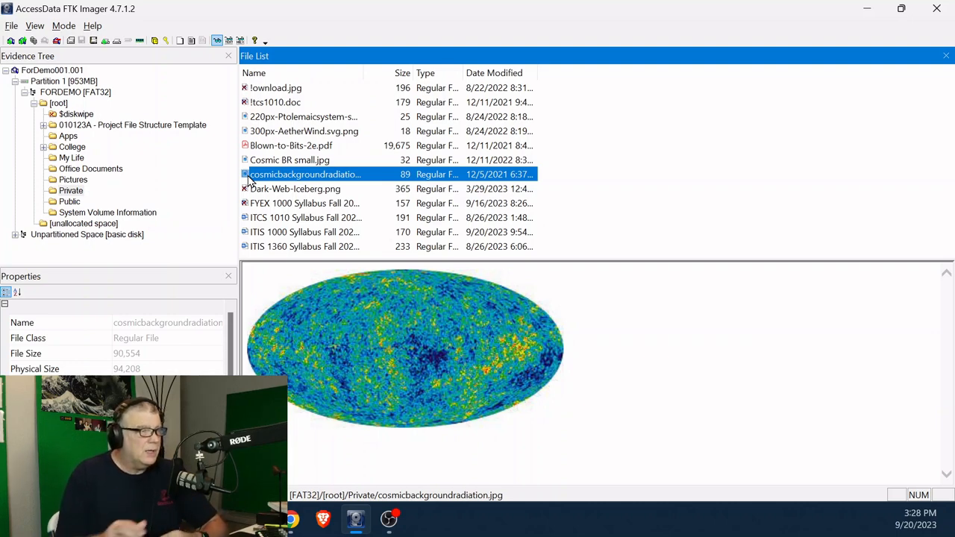
pyautogui.rightClick(249, 179)
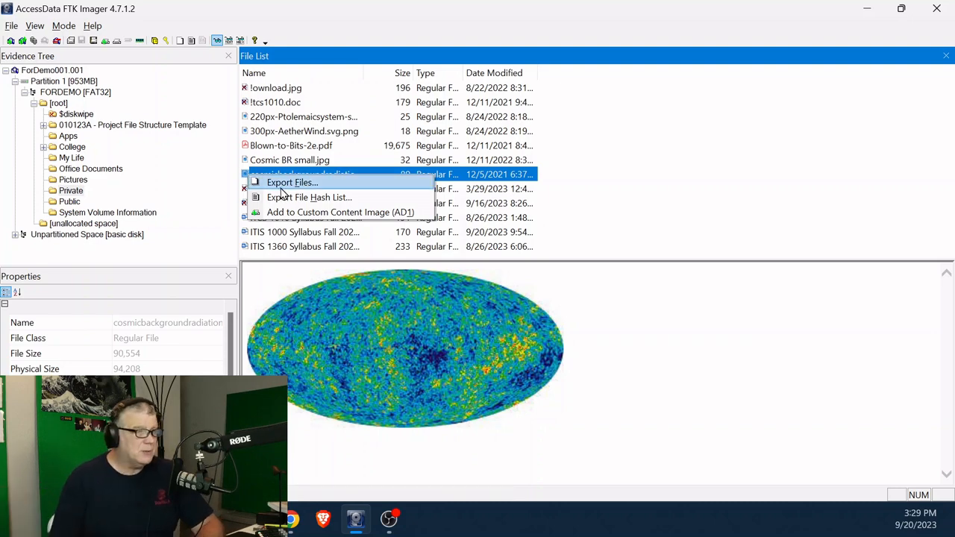
pyautogui.click(281, 183)
pyautogui.scroll(-5, 420, 269)
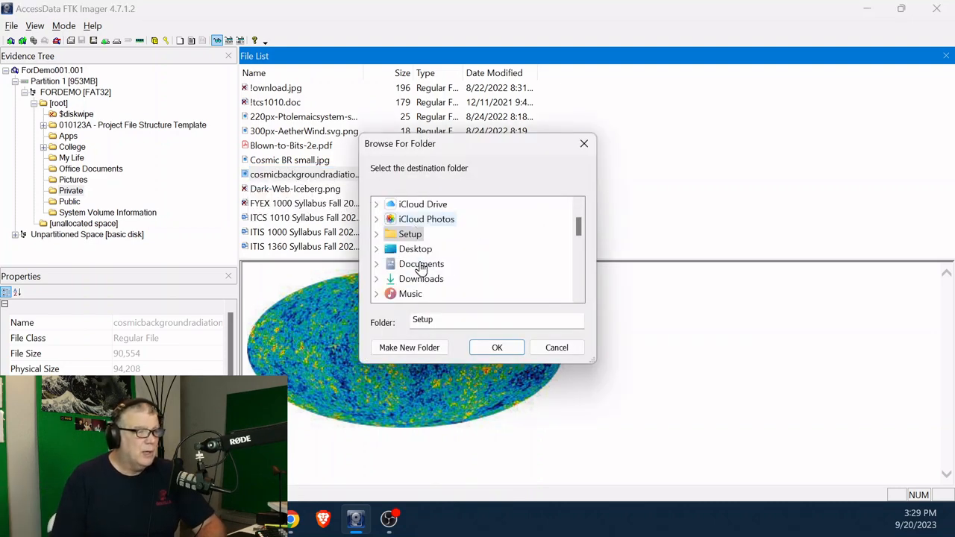
pyautogui.scroll(-2, 468, 283)
pyautogui.scroll(-2, 469, 284)
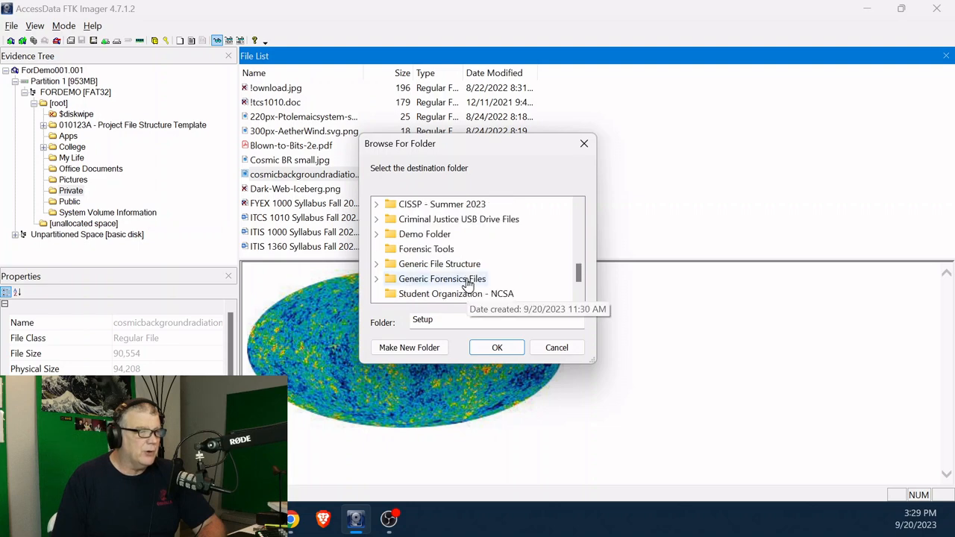
pyautogui.click(425, 264)
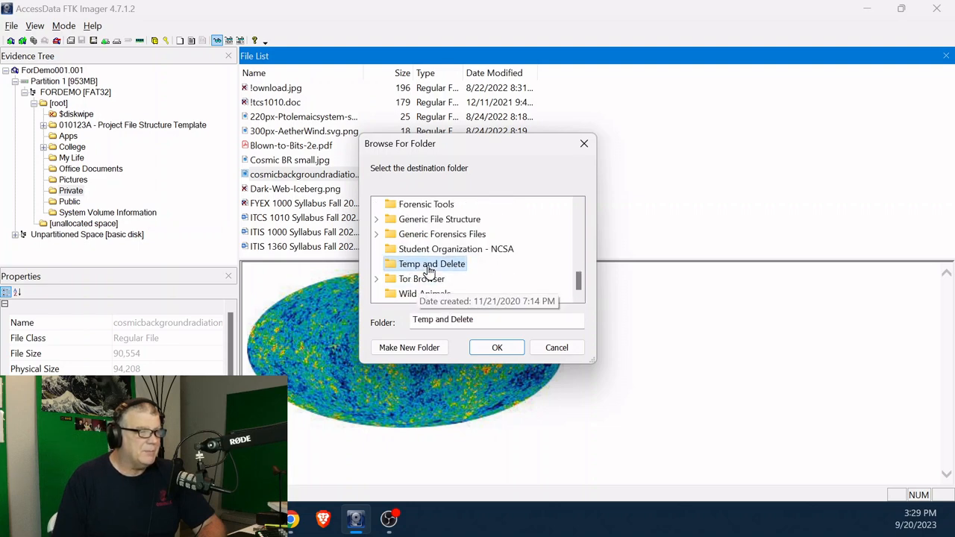
pyautogui.click(512, 353)
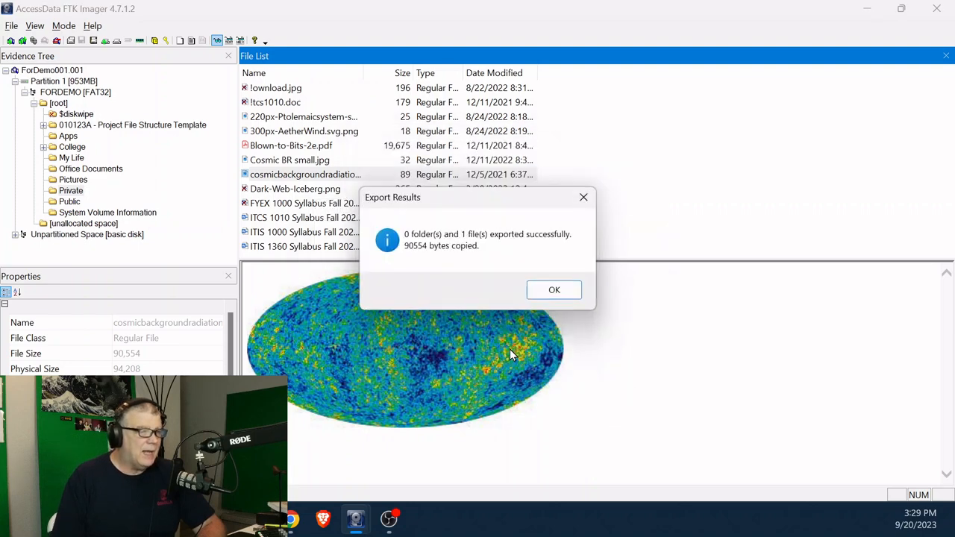
pyautogui.click(563, 291)
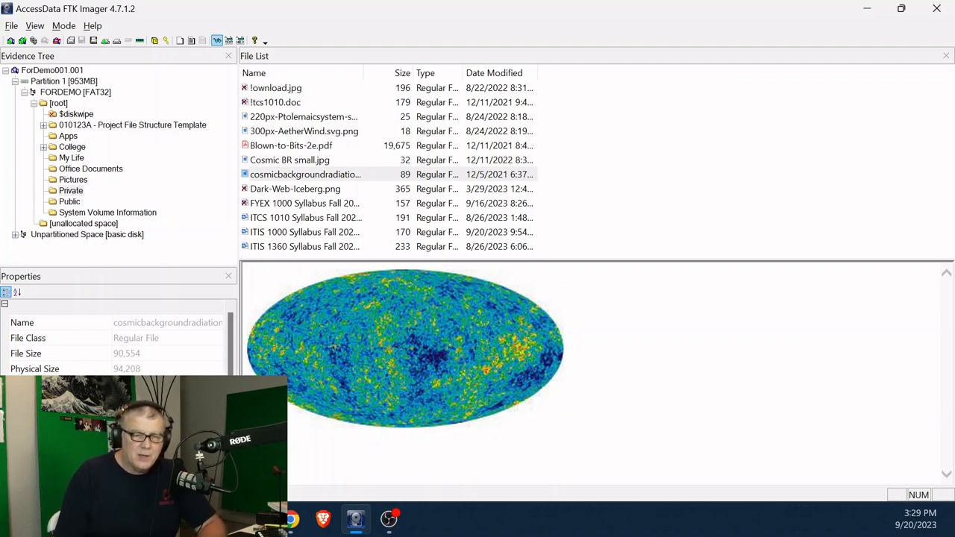
# Check the exported image in the Temp and Delete folder in File Explorer, and return to FTK Imager to preview !ownload.jpg
pyautogui.hotkey('alt', 'Tab')
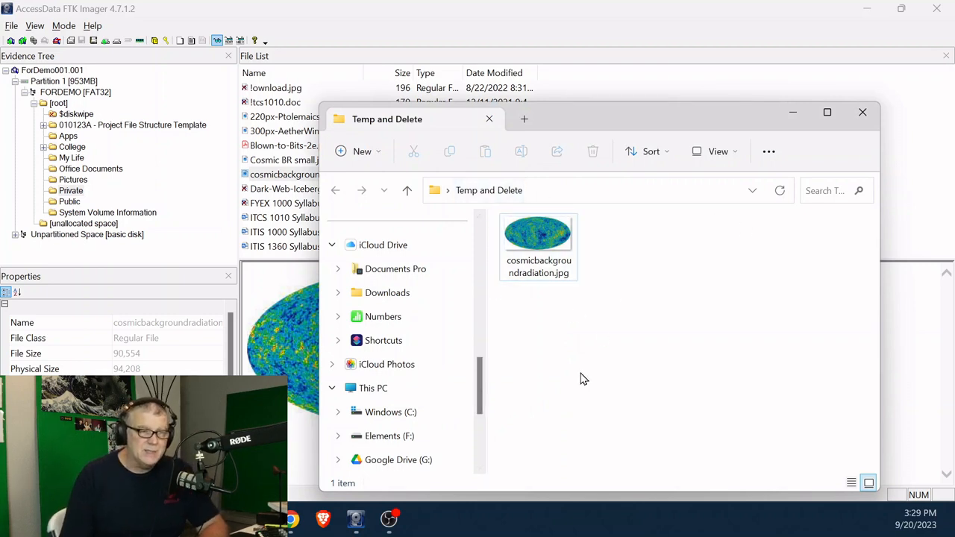
pyautogui.moveTo(579, 125); pyautogui.dragTo(685, 217)
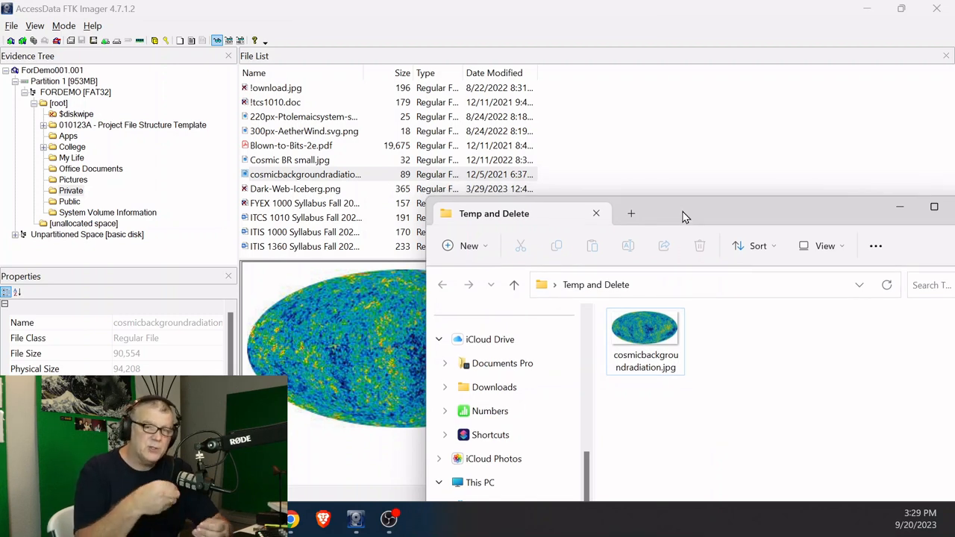
pyautogui.click(270, 89)
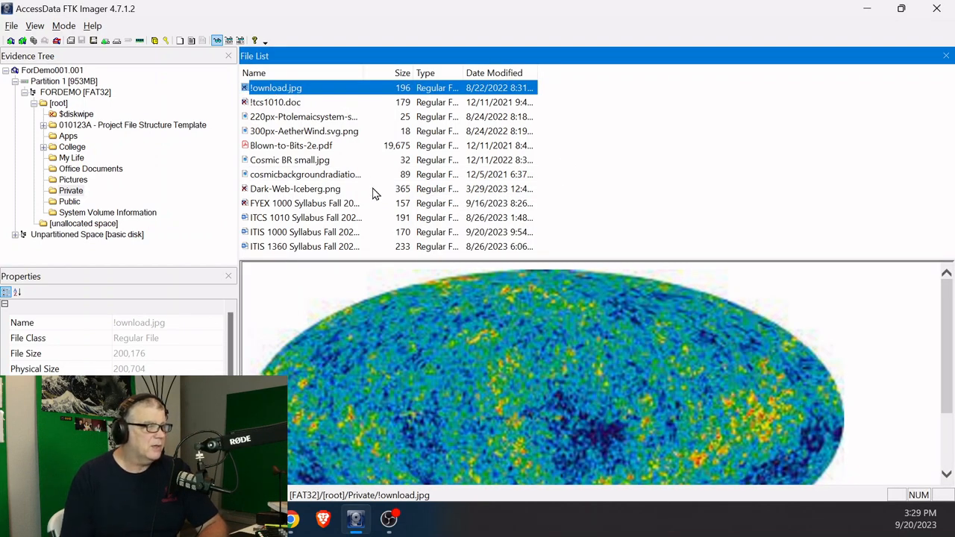
# Export the deleted file Dark-Web-Iceberg.png to the Temp and Delete folder and check the exported copy in File Explorer
pyautogui.click(314, 190)
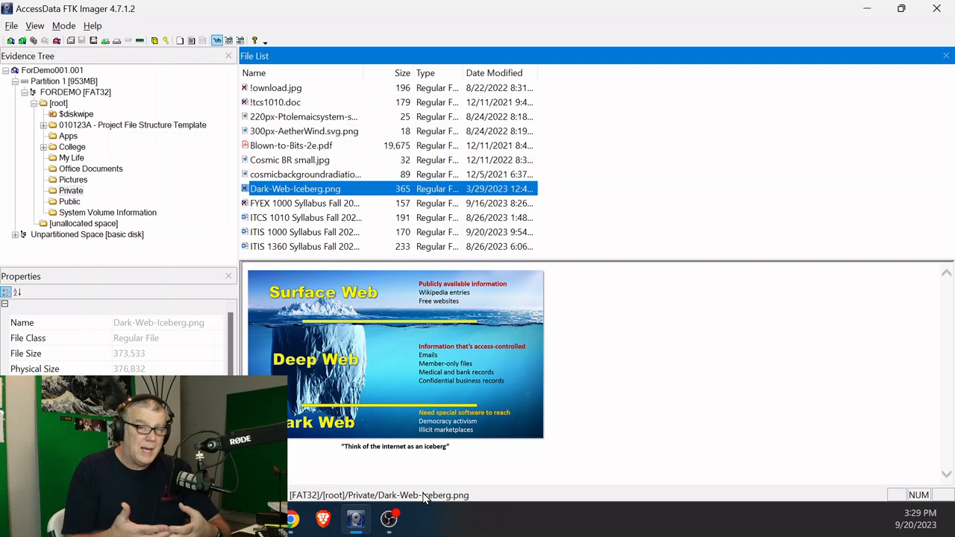
pyautogui.rightClick(283, 193)
pyautogui.click(320, 199)
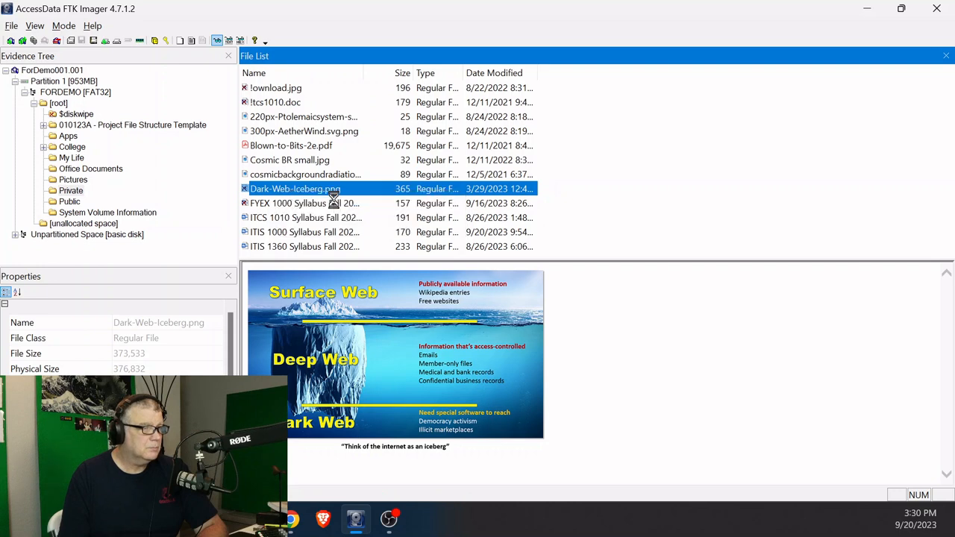
pyautogui.scroll(-10, 534, 277)
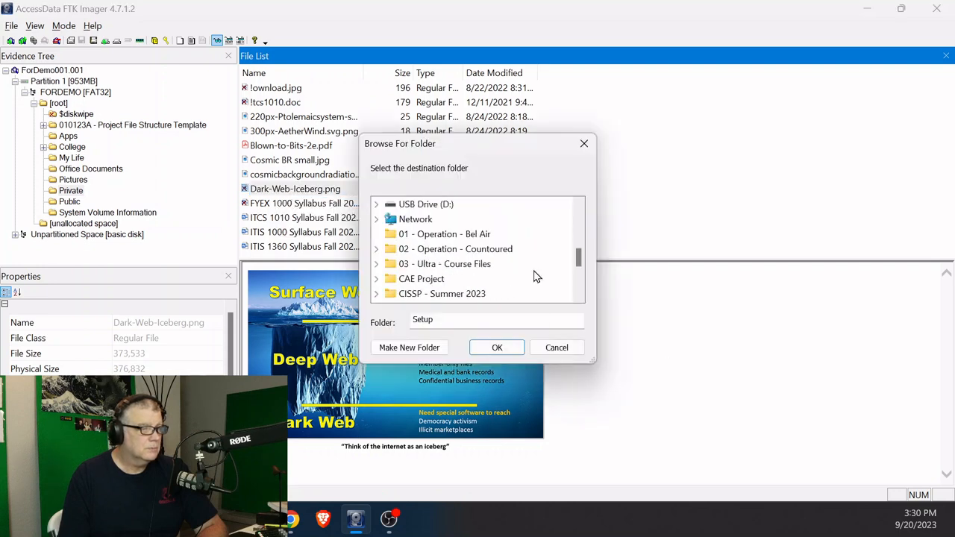
pyautogui.scroll(-1, 534, 277)
pyautogui.click(478, 269)
pyautogui.click(507, 349)
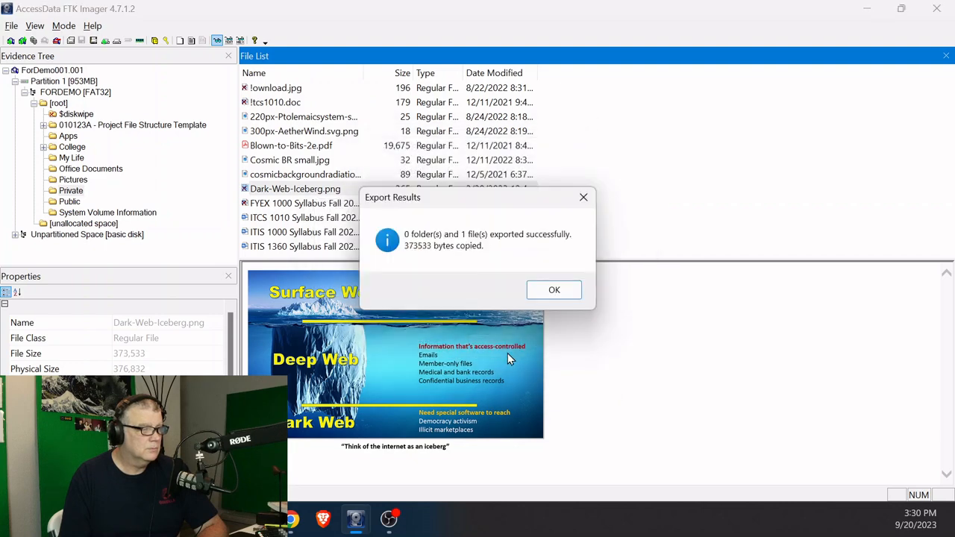
pyautogui.click(553, 290)
pyautogui.hotkey('alt', 'Tab')
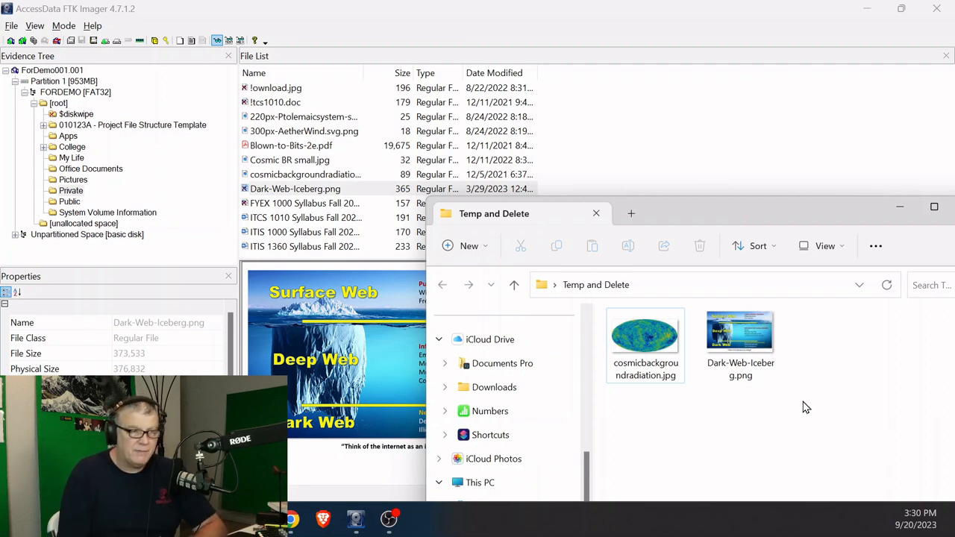
pyautogui.click(664, 141)
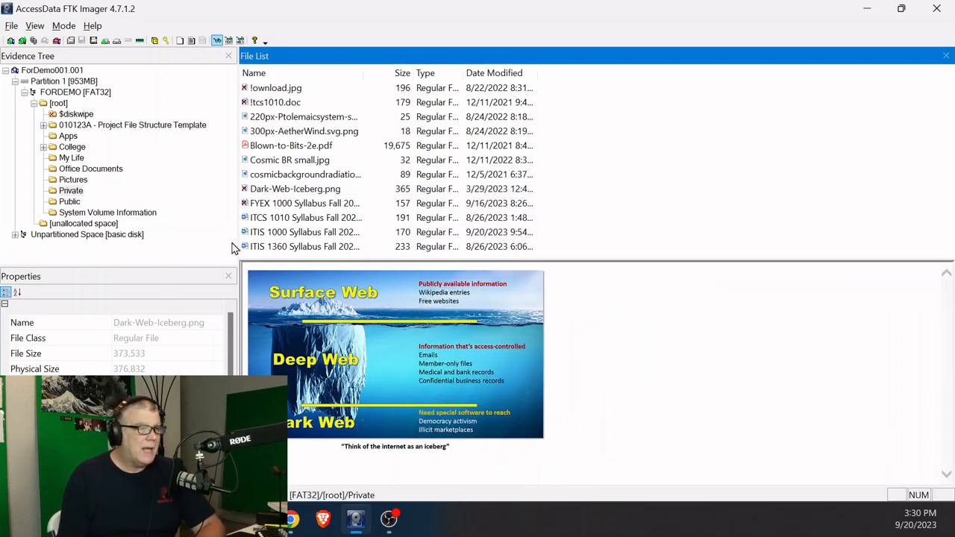
# Export the file hash list of the 220px-Ptolemaicsystem image as onefilehash.csv into the desktop's Temp and Delete folder
pyautogui.rightClick(249, 122)
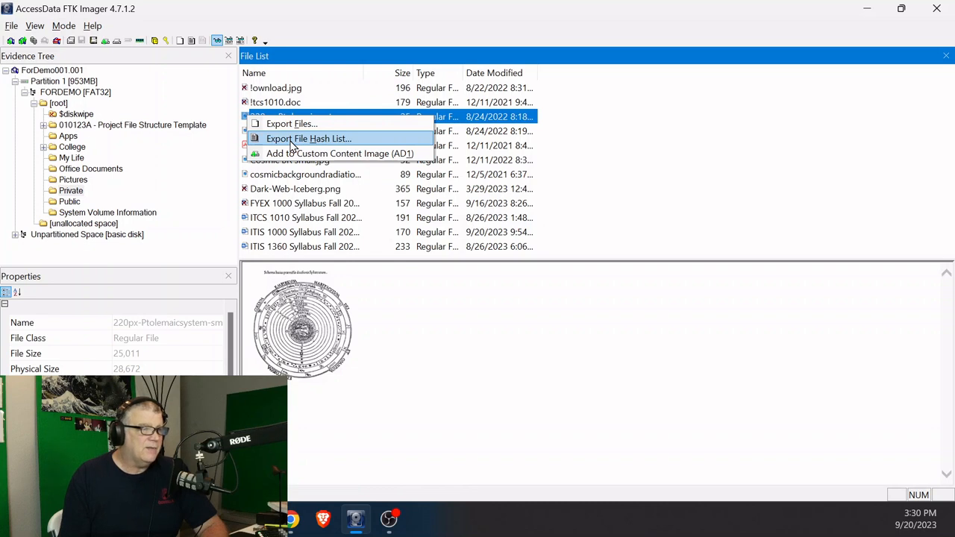
pyautogui.click(291, 139)
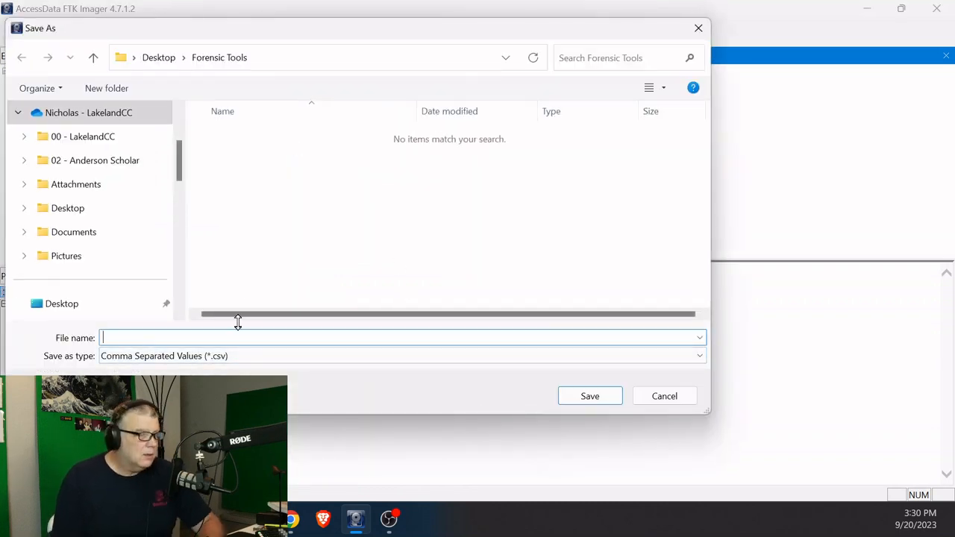
pyautogui.moveTo(307, 38); pyautogui.dragTo(535, 55)
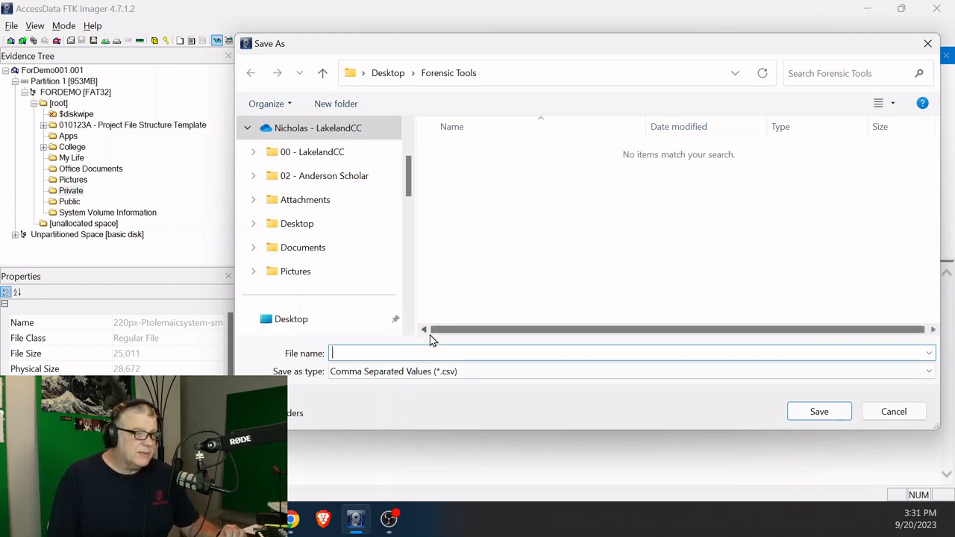
pyautogui.write('onefilehash.csv')
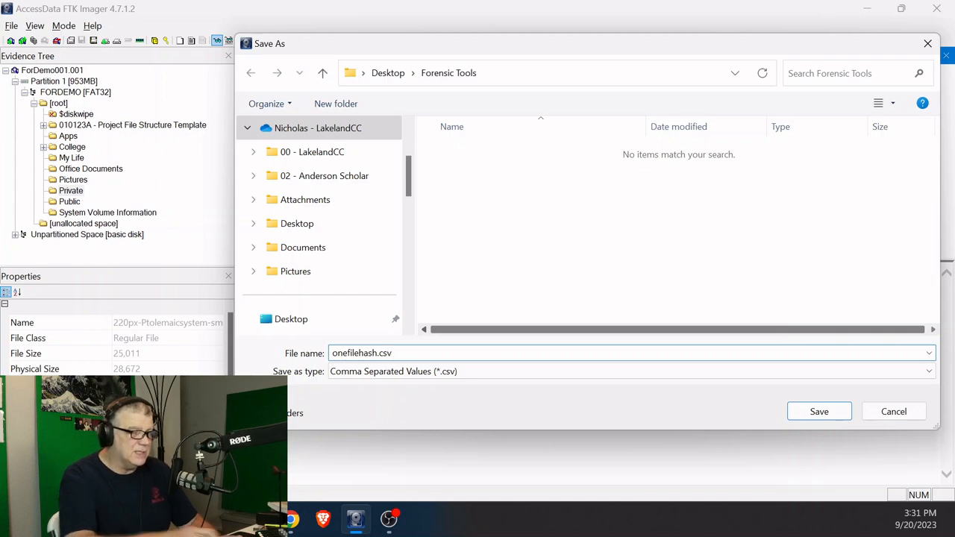
pyautogui.scroll(-4, 321, 214)
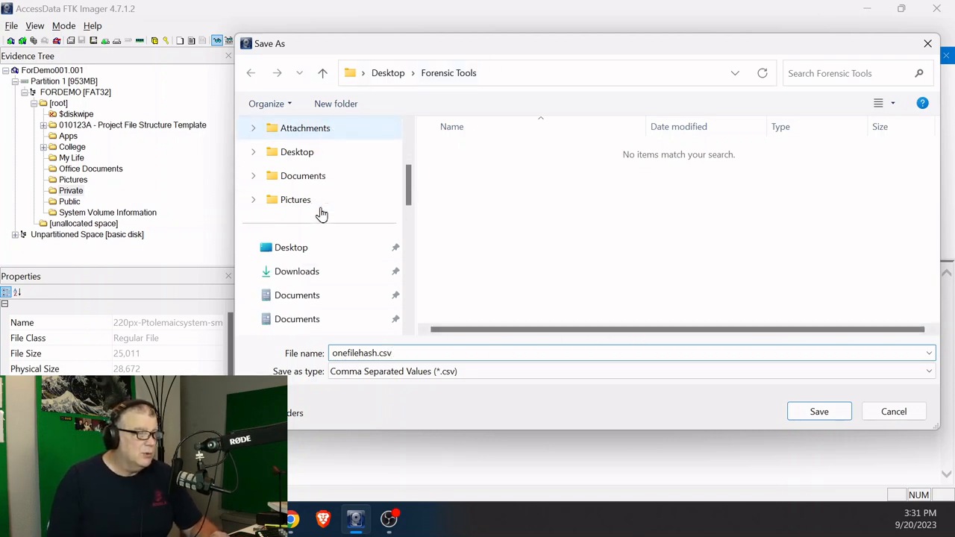
pyautogui.scroll(6, 321, 214)
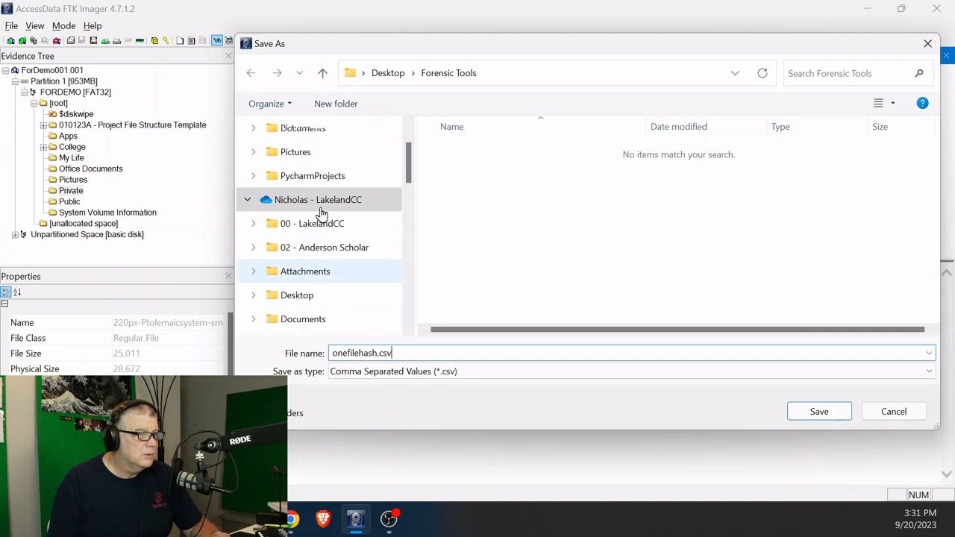
pyautogui.scroll(-5, 320, 214)
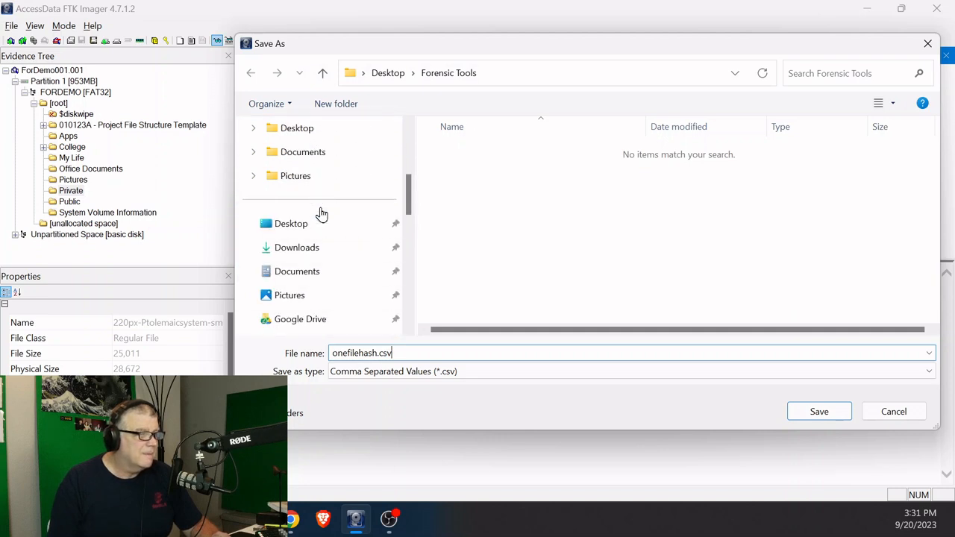
pyautogui.click(306, 231)
pyautogui.scroll(-3, 485, 288)
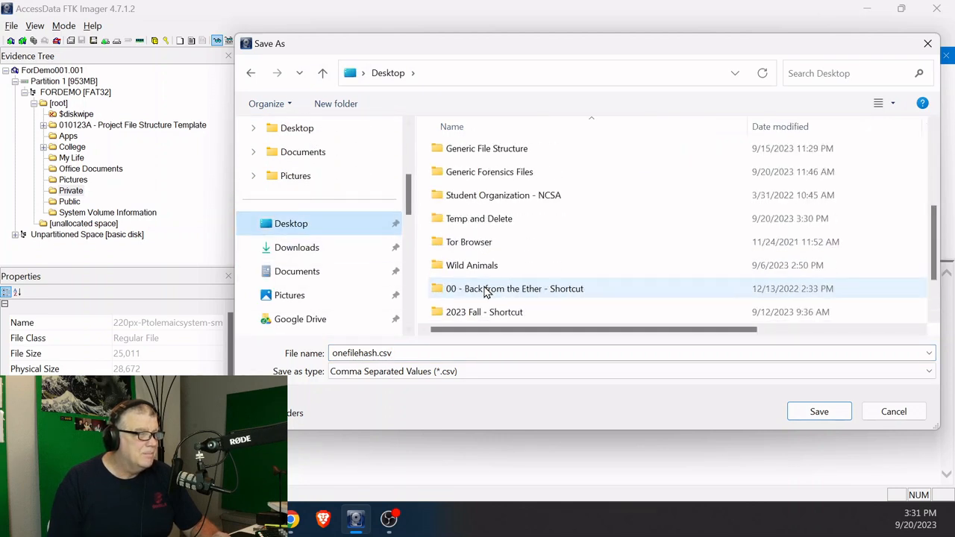
pyautogui.doubleClick(475, 217)
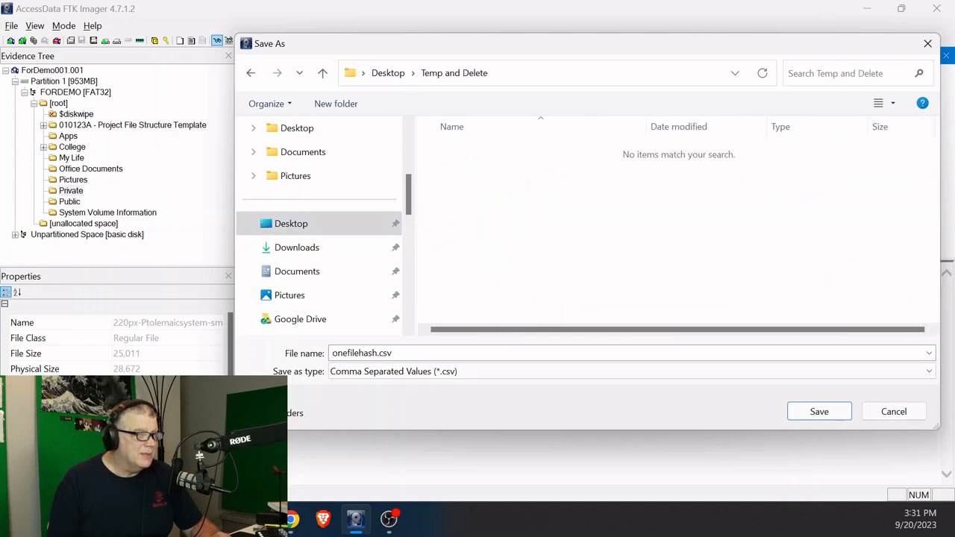
pyautogui.click(819, 412)
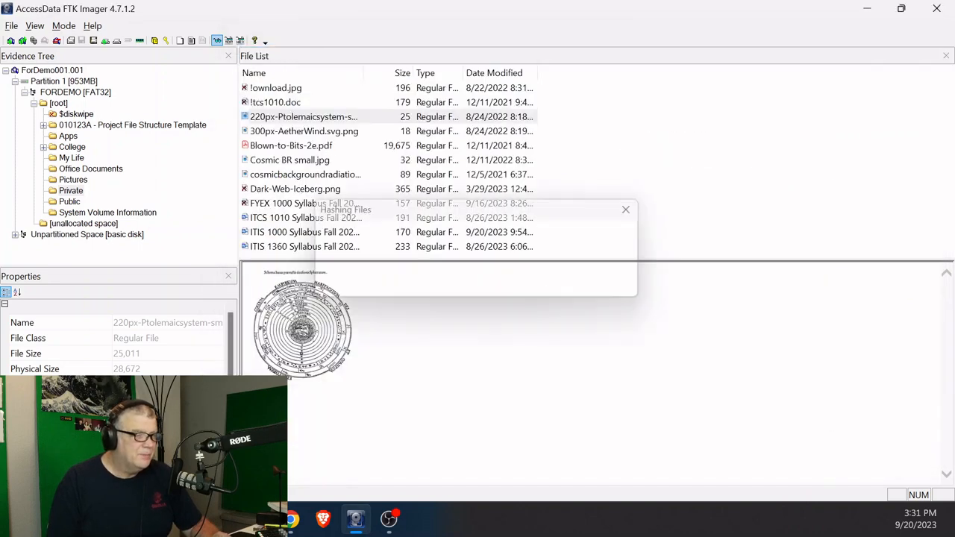
# Open onefilehash.csv from the Temp and Delete folder in Excel, widen the MD5 and SHA1 columns to read them, and close without saving
pyautogui.click(257, 519)
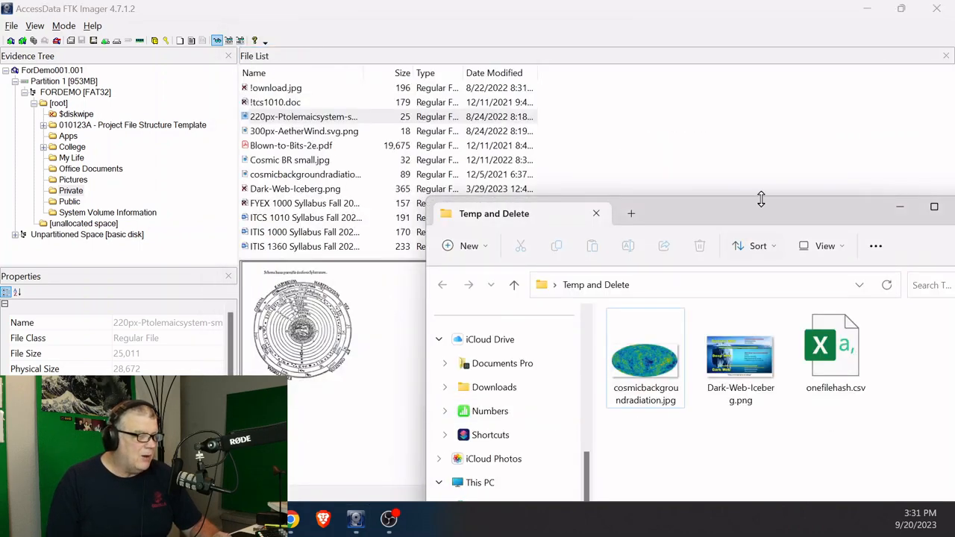
pyautogui.moveTo(754, 210); pyautogui.dragTo(477, 84)
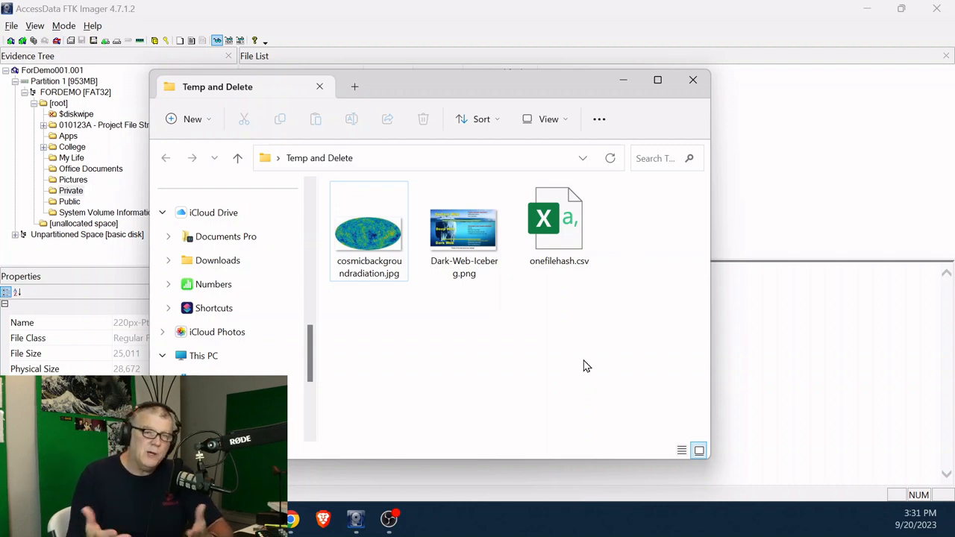
pyautogui.click(565, 239)
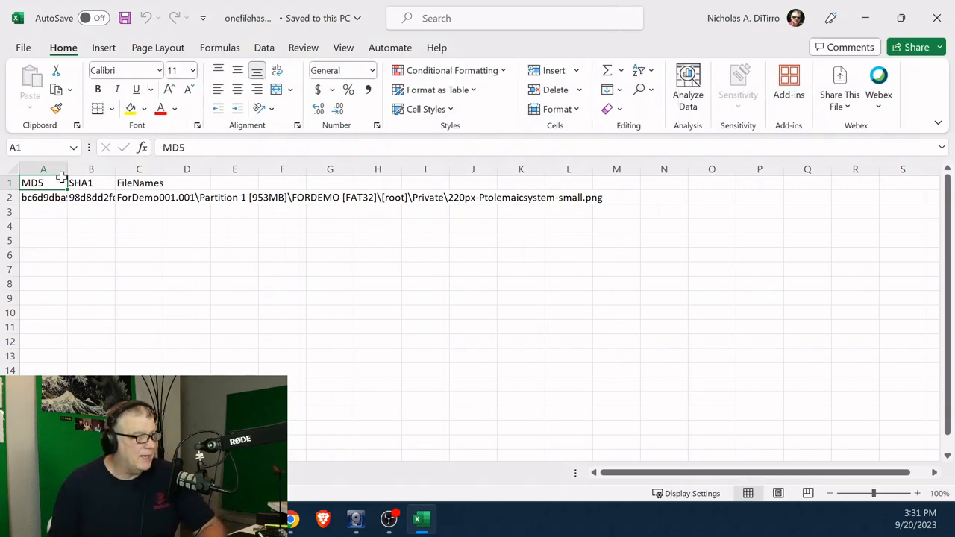
pyautogui.moveTo(67, 168); pyautogui.dragTo(591, 171)
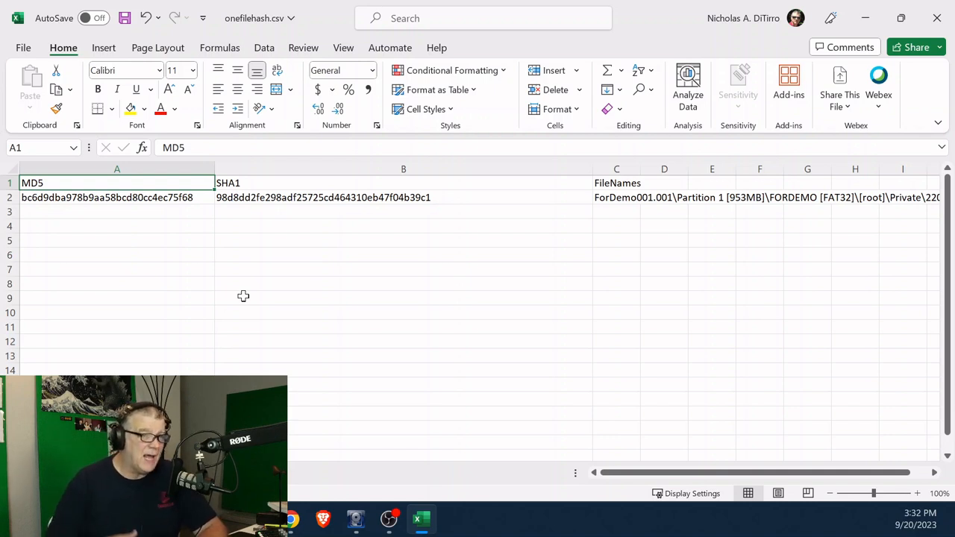
pyautogui.click(936, 20)
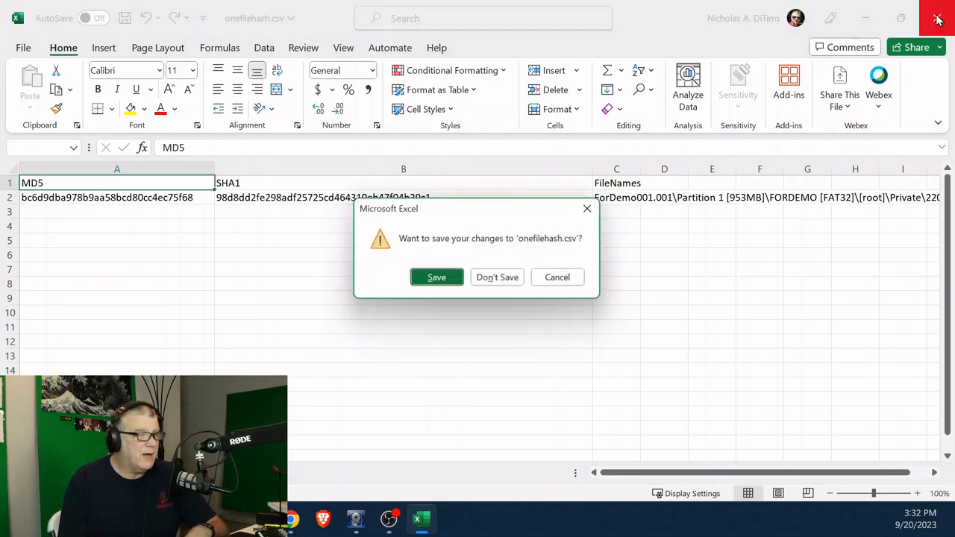
pyautogui.click(497, 277)
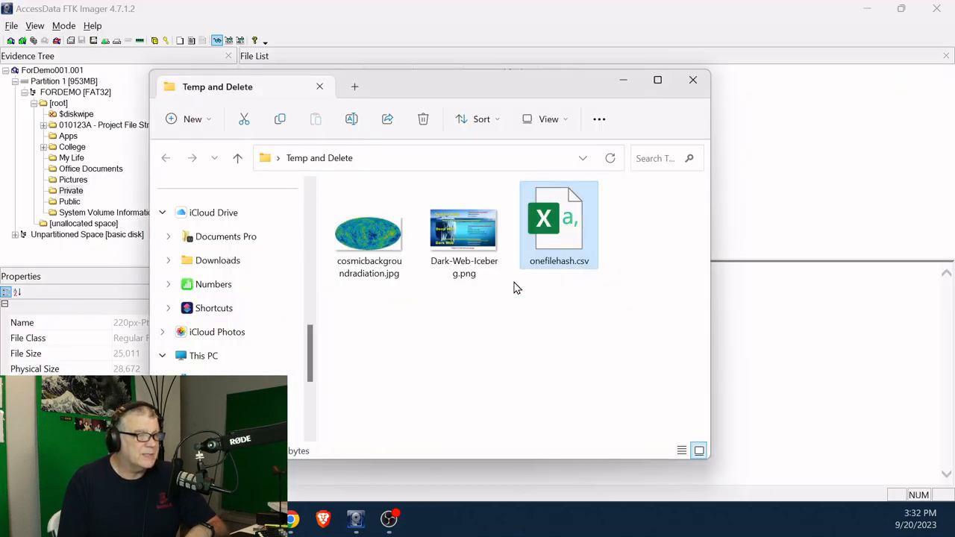
# In FTK Imager, export the whole Private folder to the Temp and Delete folder and check the exported copy in File Explorer
pyautogui.click(741, 127)
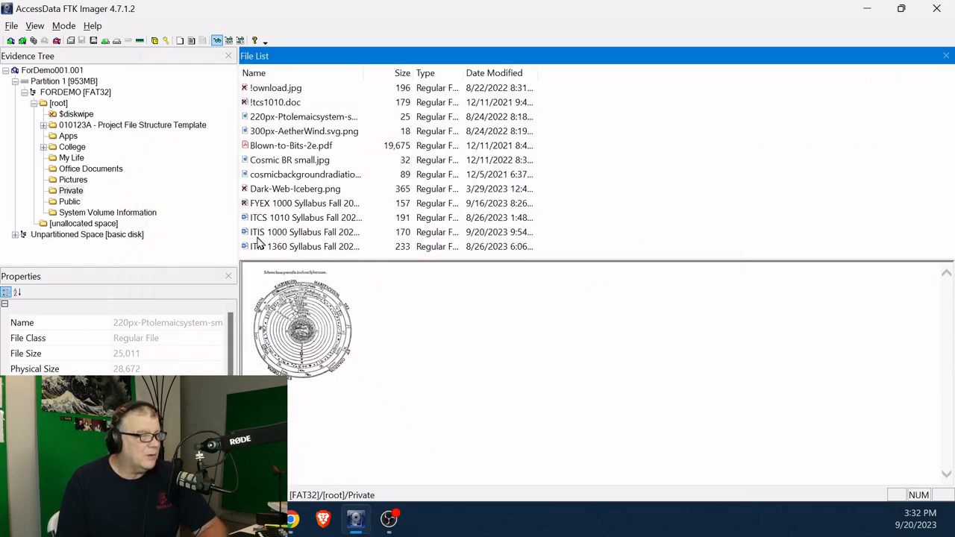
pyautogui.click(298, 218)
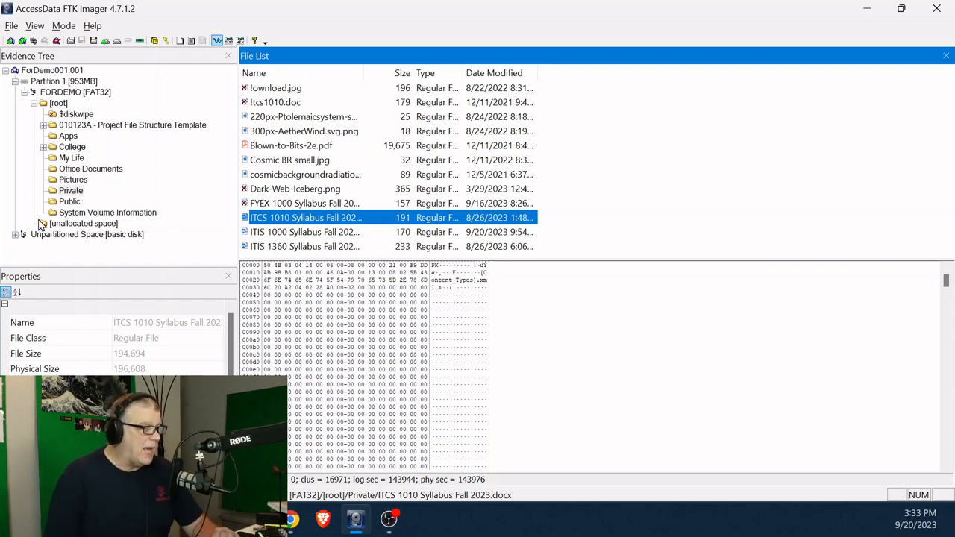
pyautogui.click(56, 194)
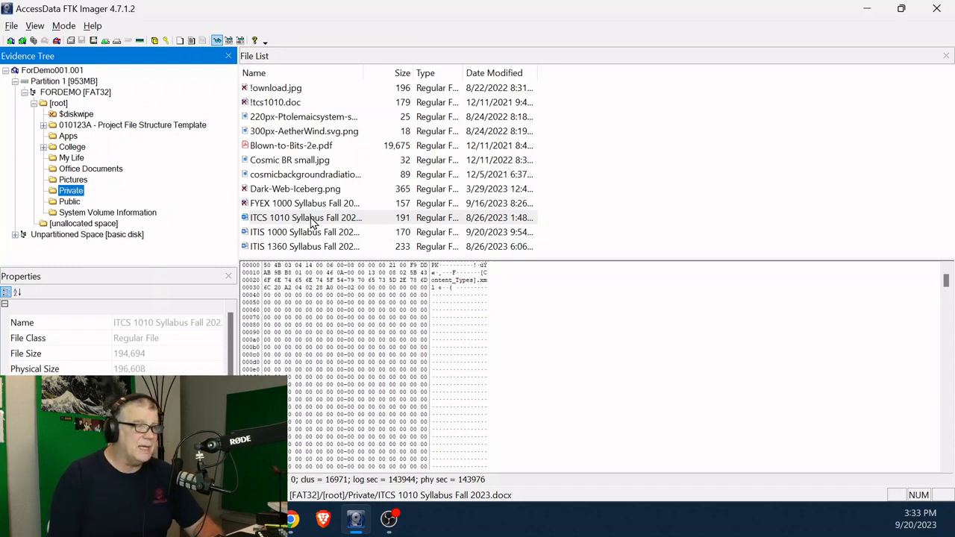
pyautogui.rightClick(54, 192)
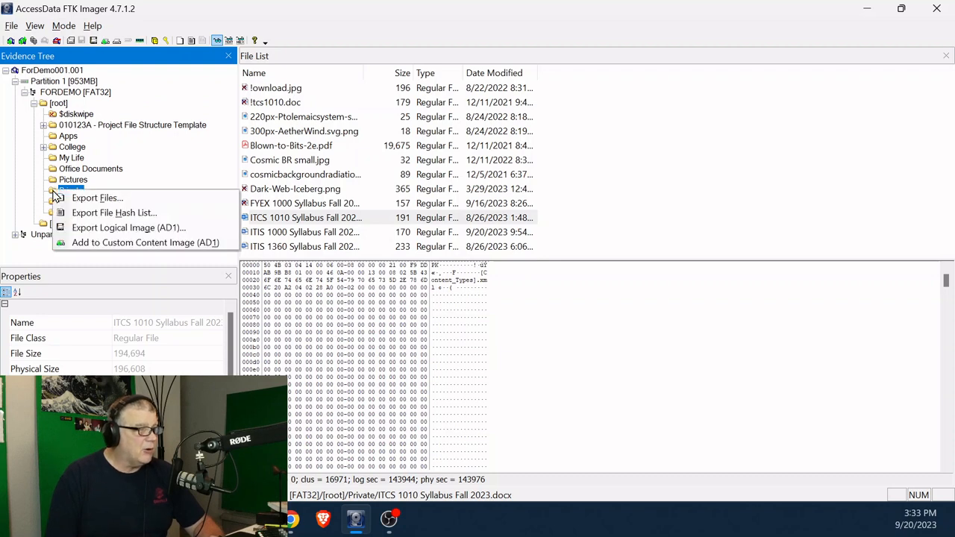
pyautogui.click(118, 203)
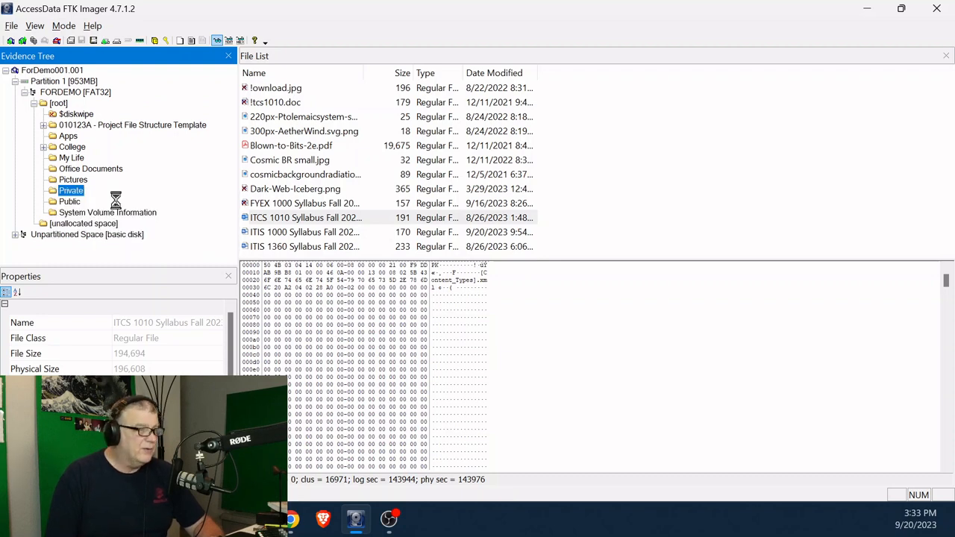
pyautogui.scroll(-8, 499, 288)
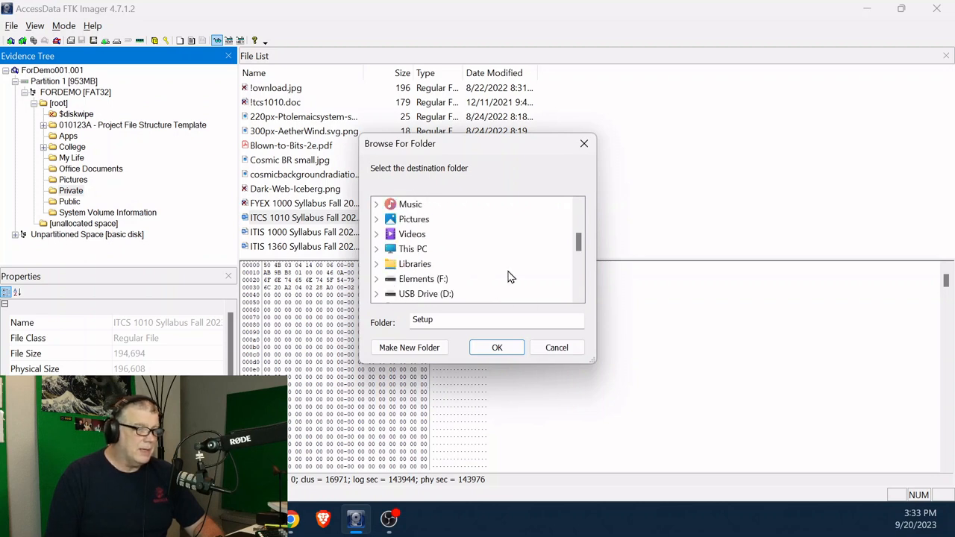
pyautogui.scroll(-1, 507, 276)
pyautogui.click(451, 264)
pyautogui.click(496, 349)
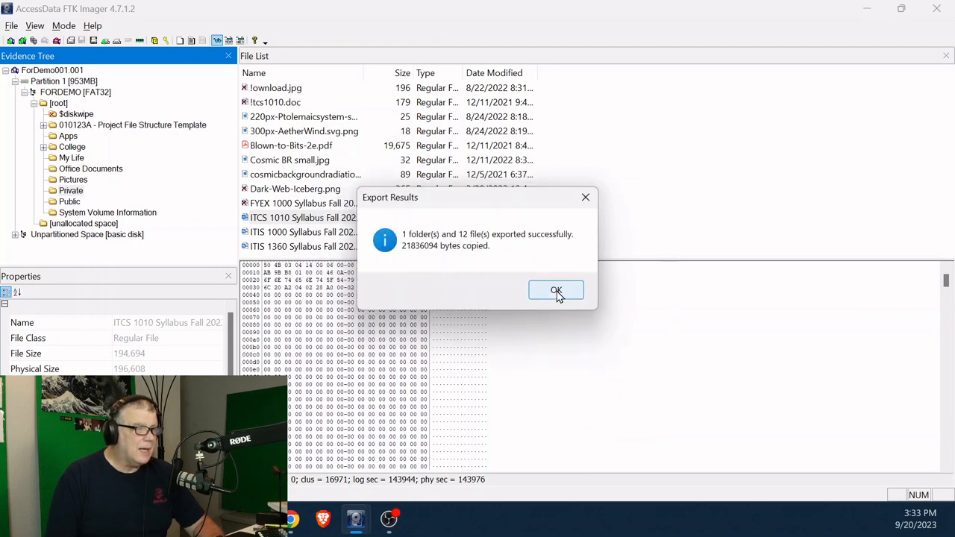
pyautogui.click(555, 291)
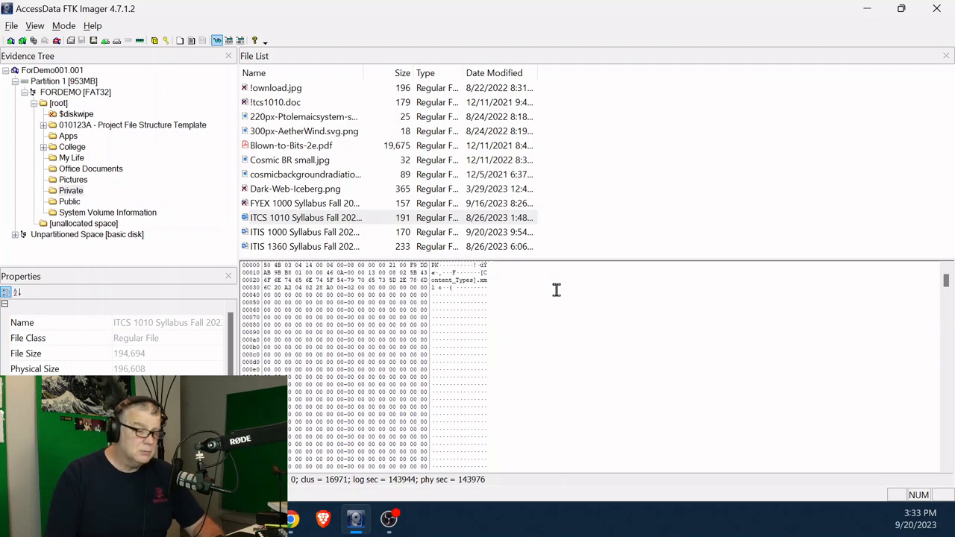
pyautogui.click(260, 519)
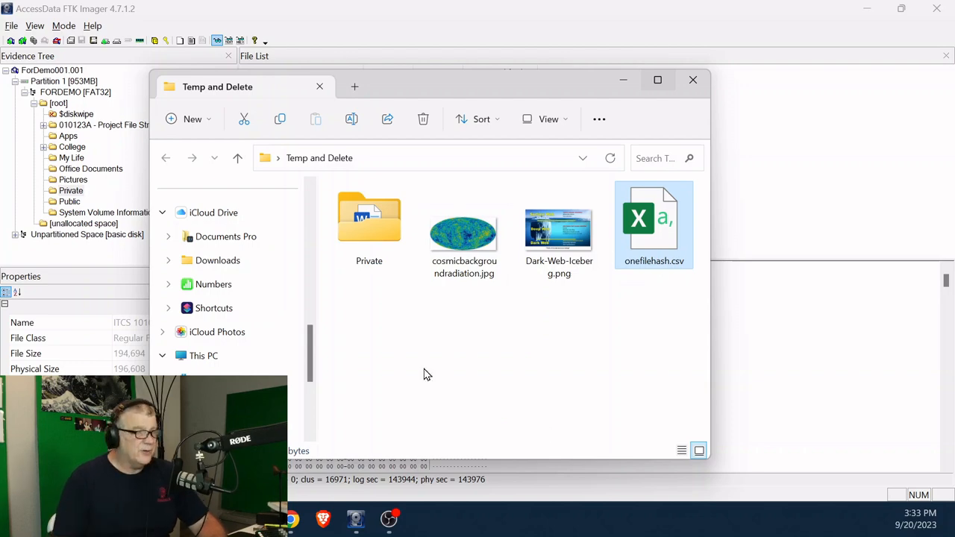
# Return to FTK Imager and export the Private folder's file hash list as folderhashes.csv into the desktop's Temp and Delete folder
pyautogui.click(257, 56)
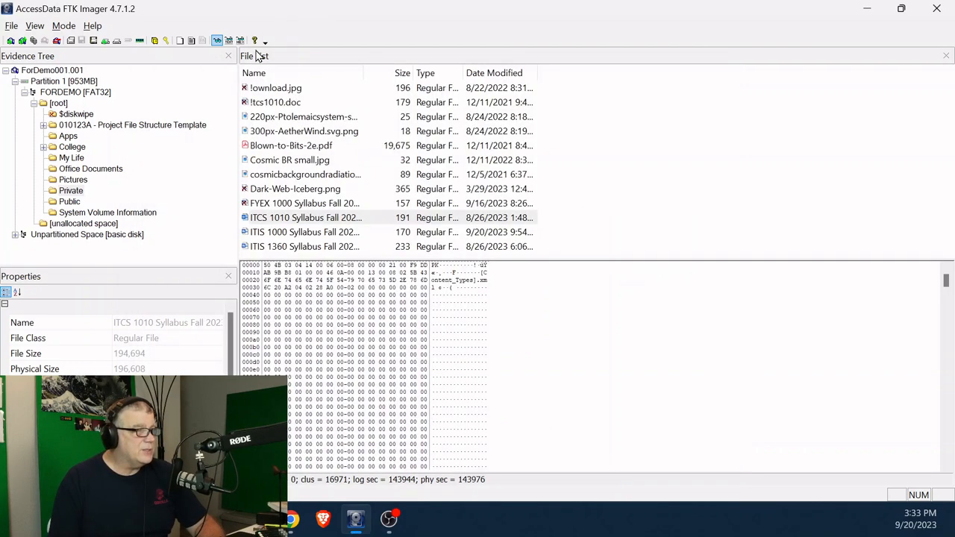
pyautogui.click(56, 195)
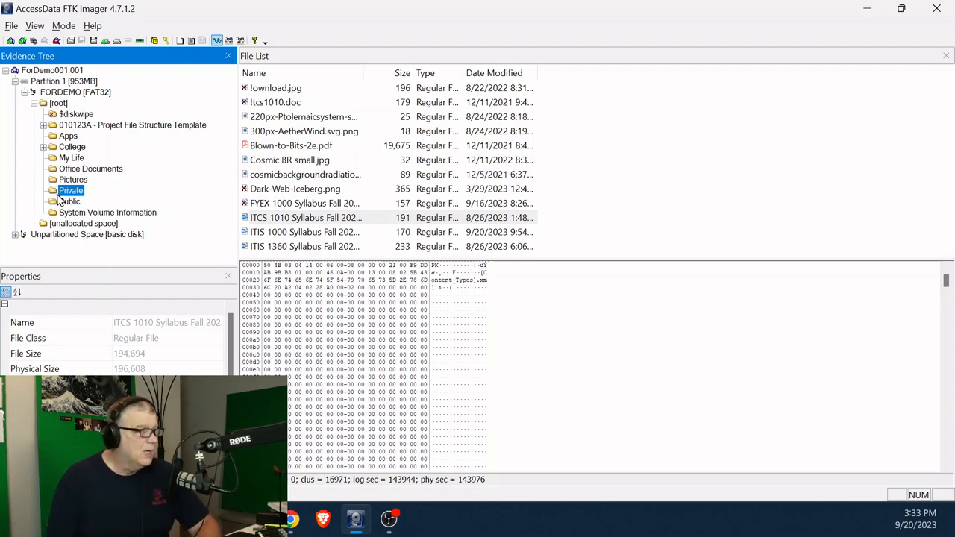
pyautogui.rightClick(59, 199)
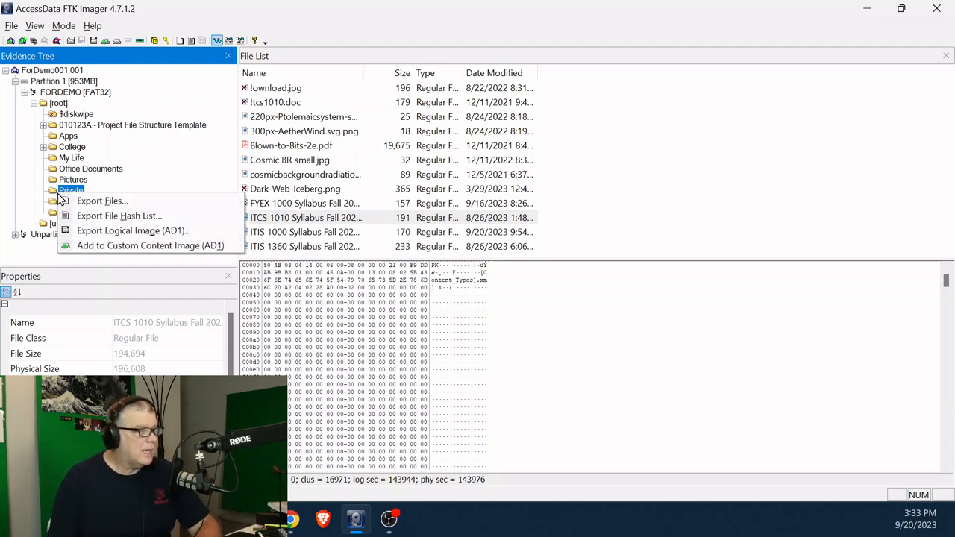
pyautogui.click(83, 216)
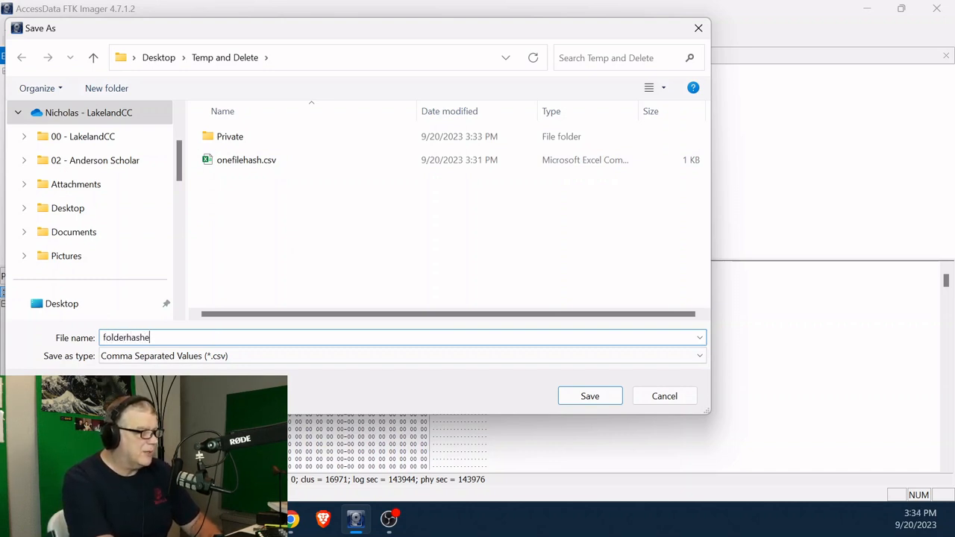
pyautogui.press('Return')
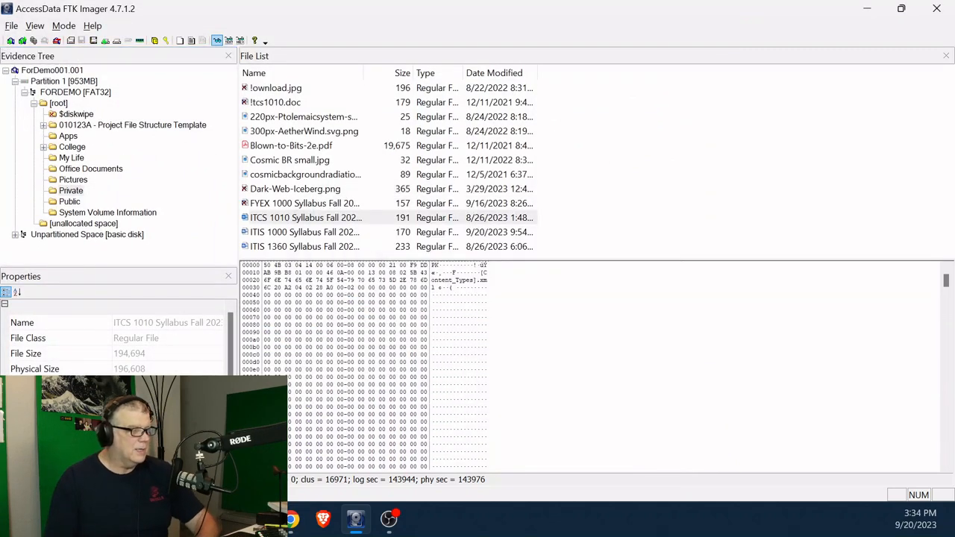
# Open folderhashes.csv from the Temp and Delete folder in Excel, review the hashes of the Private folder's files, and close it
pyautogui.click(259, 518)
pyautogui.click(670, 241)
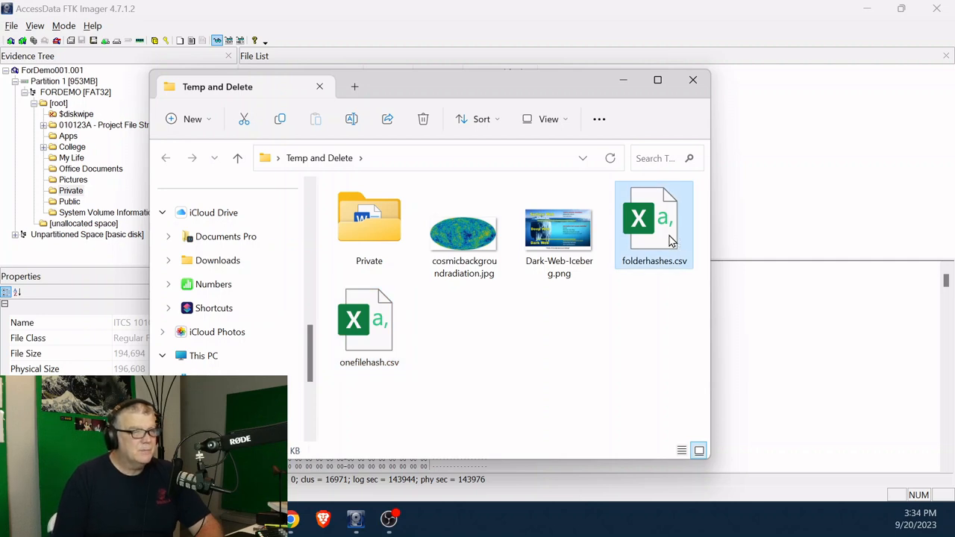
pyautogui.doubleClick(671, 241)
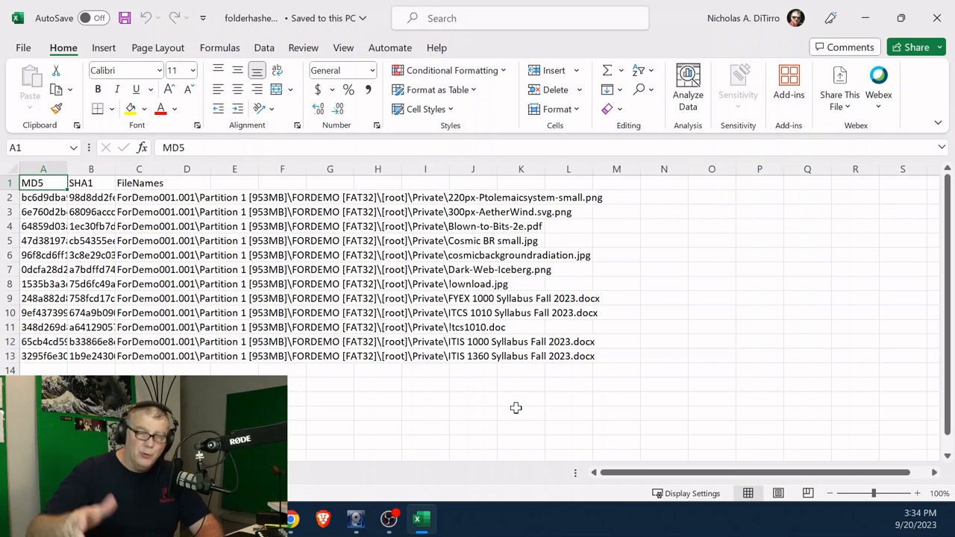
pyautogui.click(937, 17)
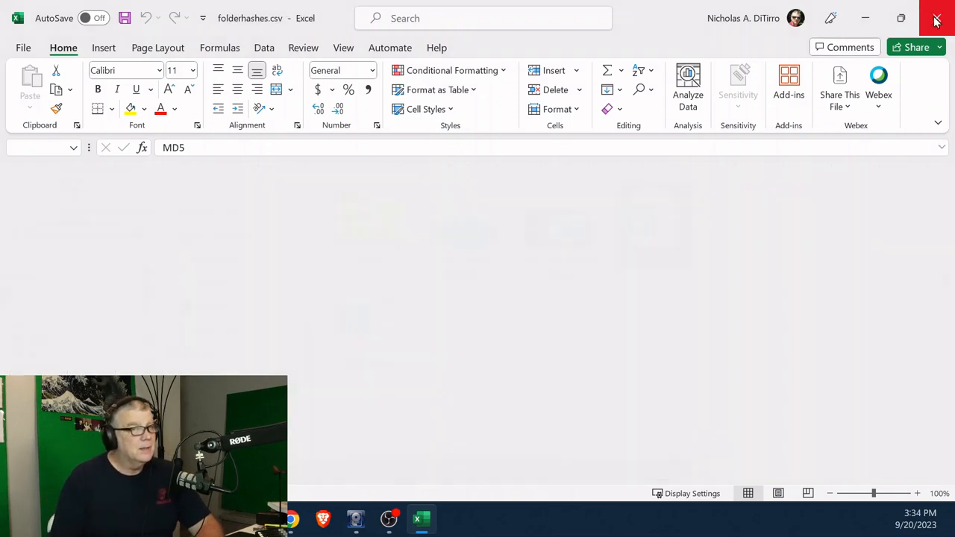
# Delete everything in the Temp and Delete folder in File Explorer
pyautogui.click(507, 378)
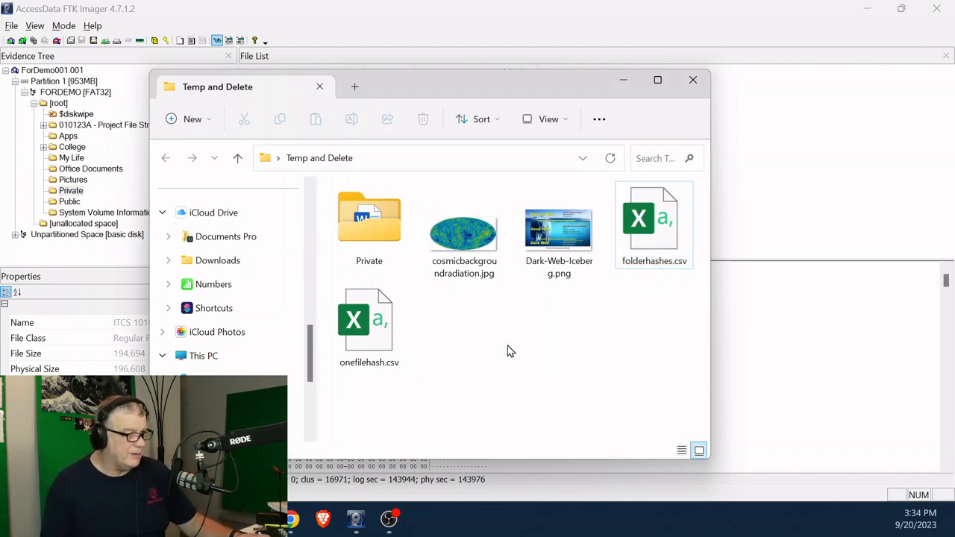
pyautogui.hotkey('ctrl', 'a')
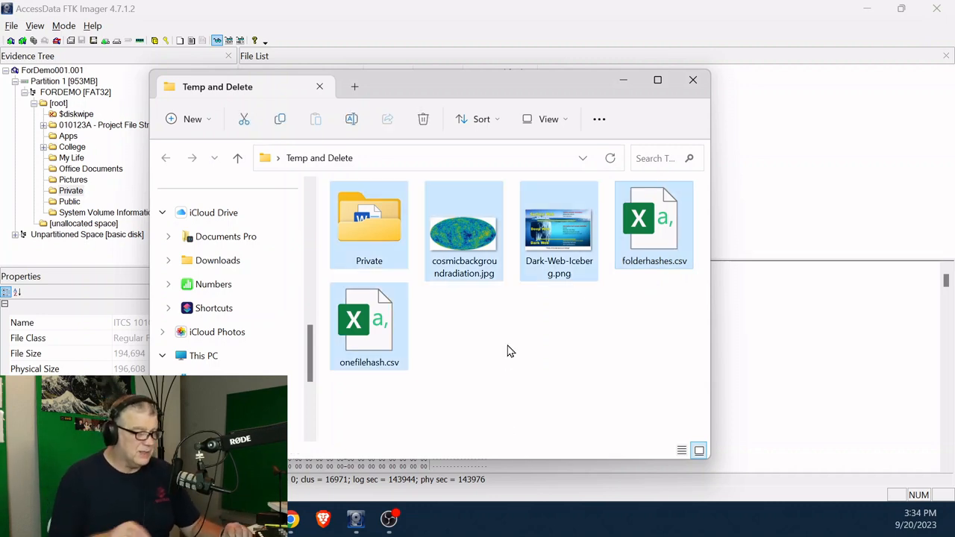
pyautogui.press('Delete')
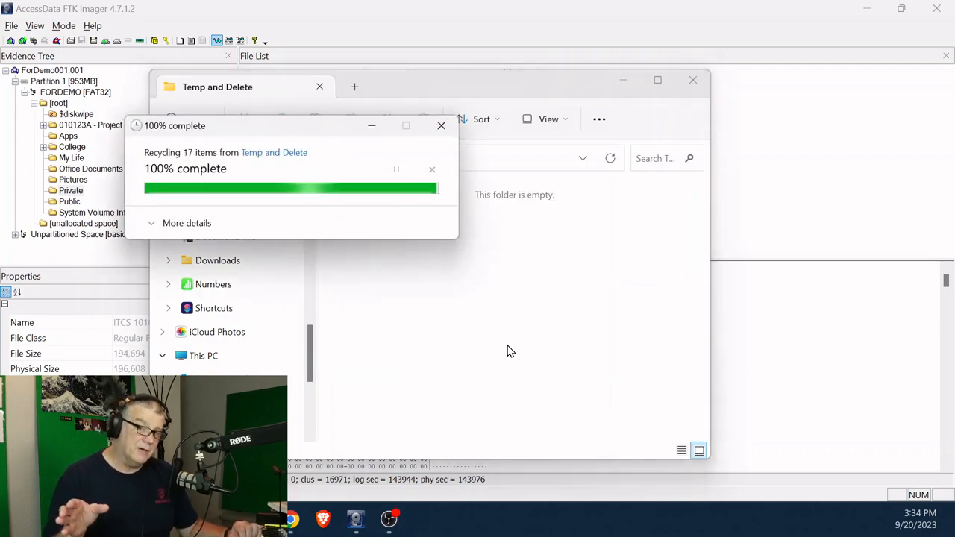
# In FTK Imager, export all files of the FORDEMO [FAT32] volume to the Temp and Delete folder
pyautogui.click(459, 34)
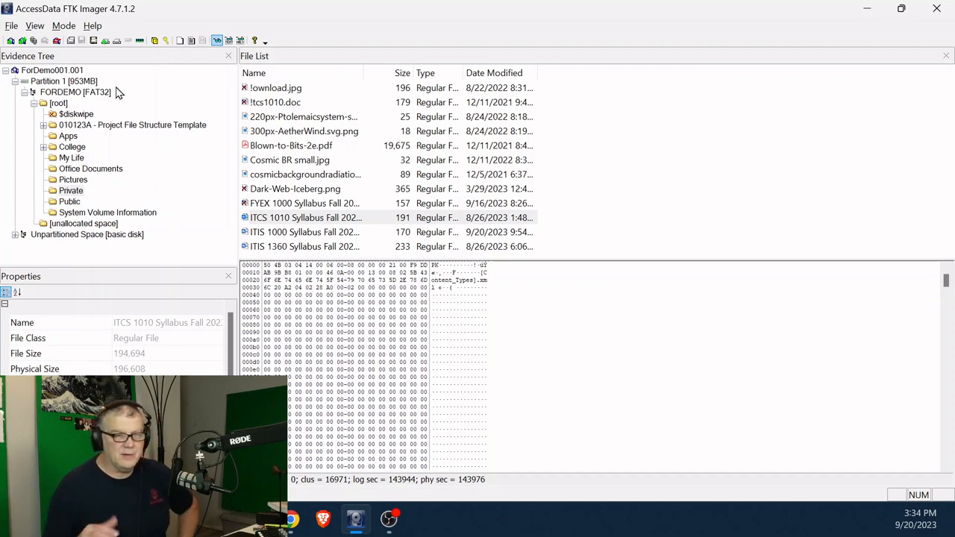
pyautogui.rightClick(33, 95)
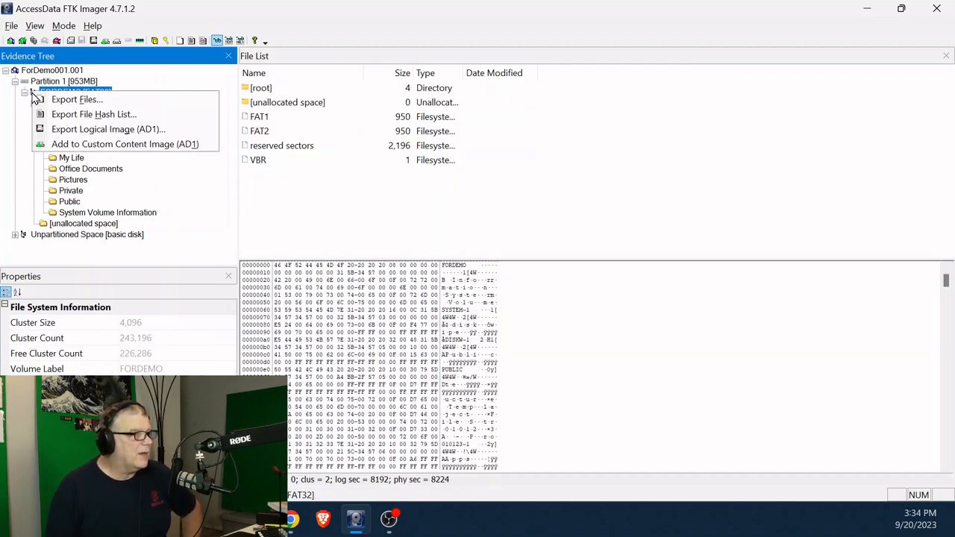
pyautogui.click(77, 99)
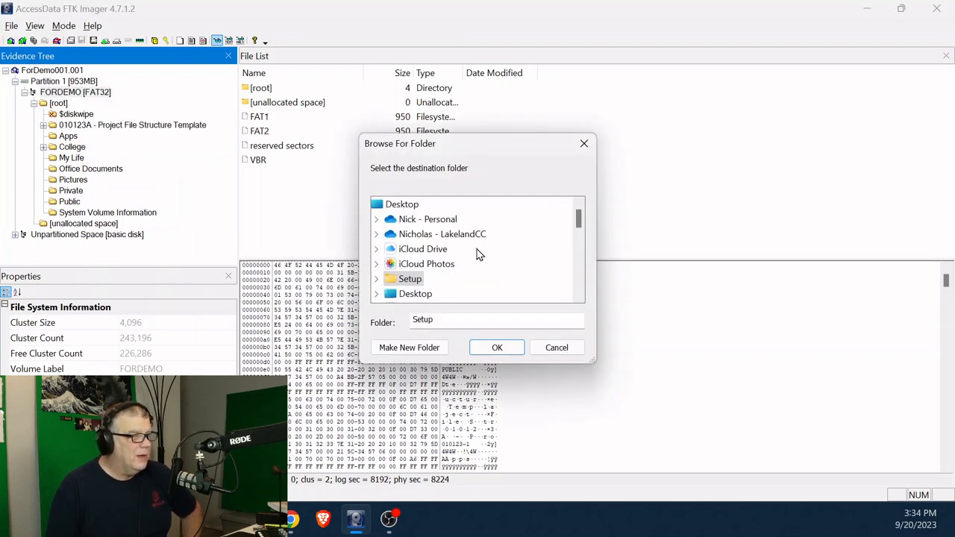
pyautogui.scroll(-10, 478, 255)
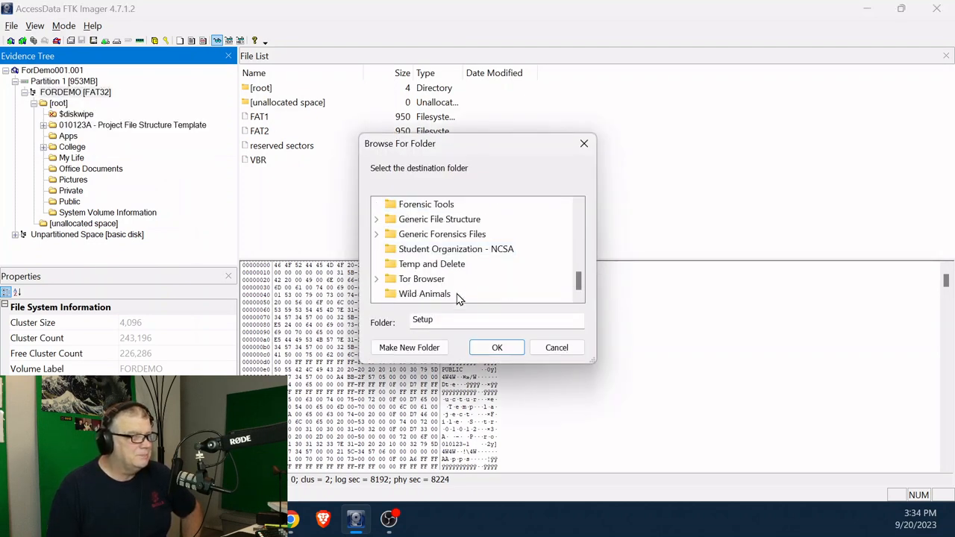
pyautogui.click(453, 266)
pyautogui.click(494, 356)
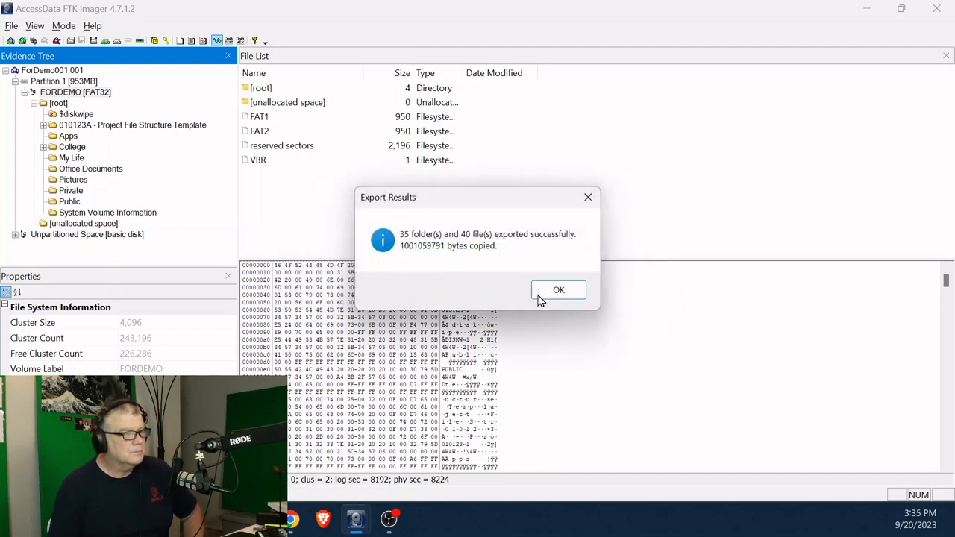
pyautogui.click(564, 291)
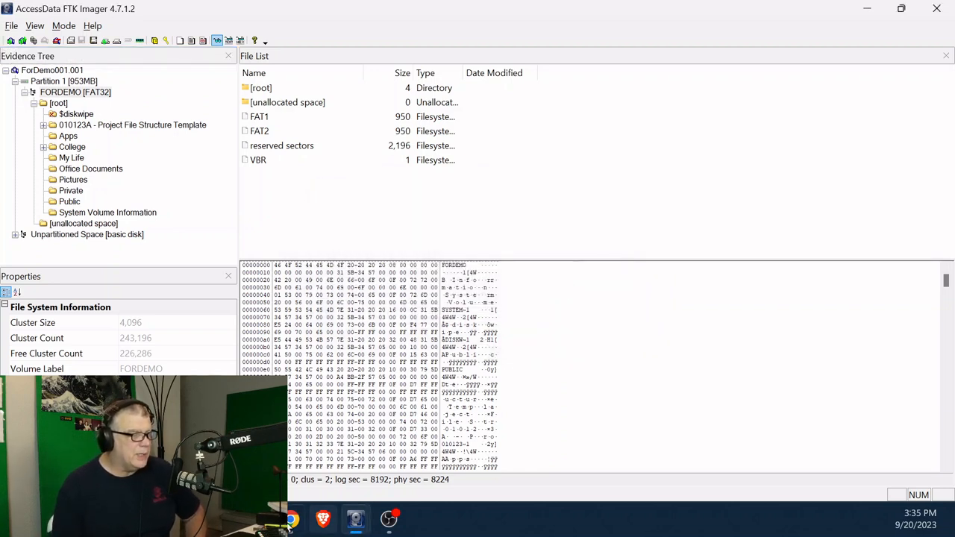
# Check the exported volume contents in File Explorer and open the [root] folder inside Temp and Delete
pyautogui.click(258, 519)
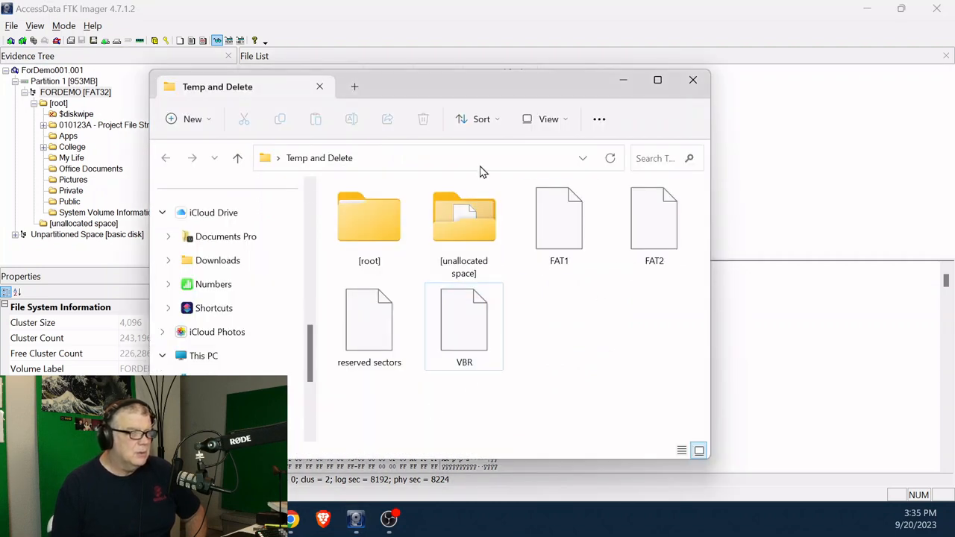
pyautogui.click(381, 226)
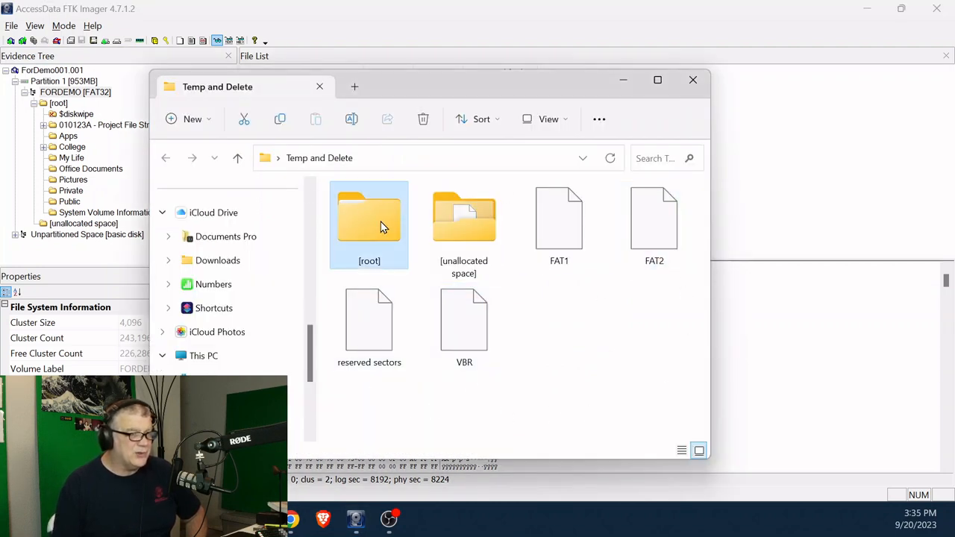
pyautogui.doubleClick(380, 226)
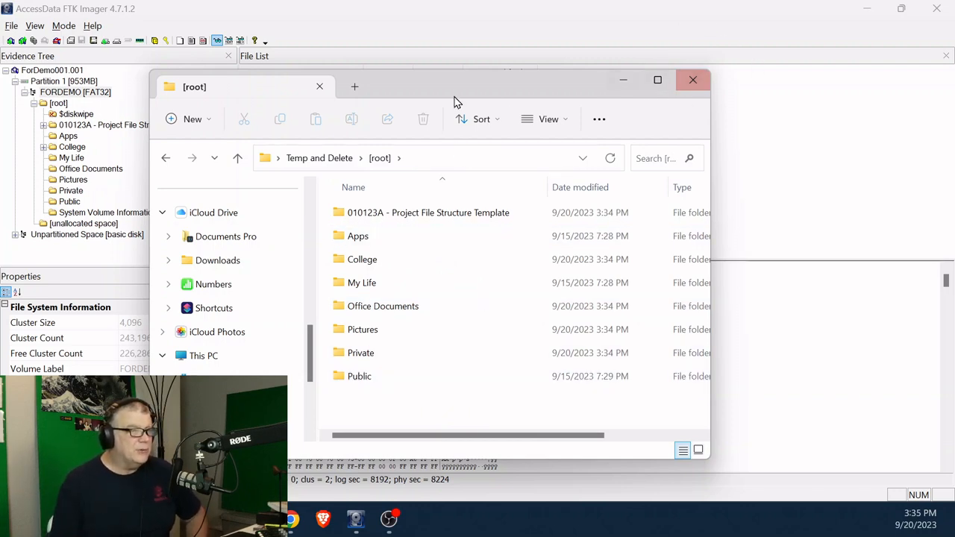
# Export the file hash list of the FORDEMO [FAT32] volume as everything.csv into the Temp and Delete folder
pyautogui.click(693, 83)
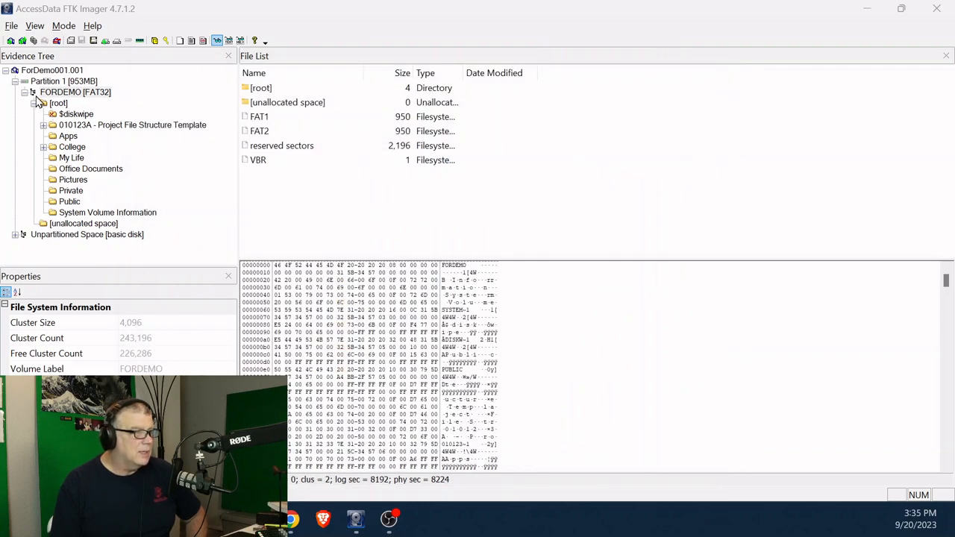
pyautogui.rightClick(36, 95)
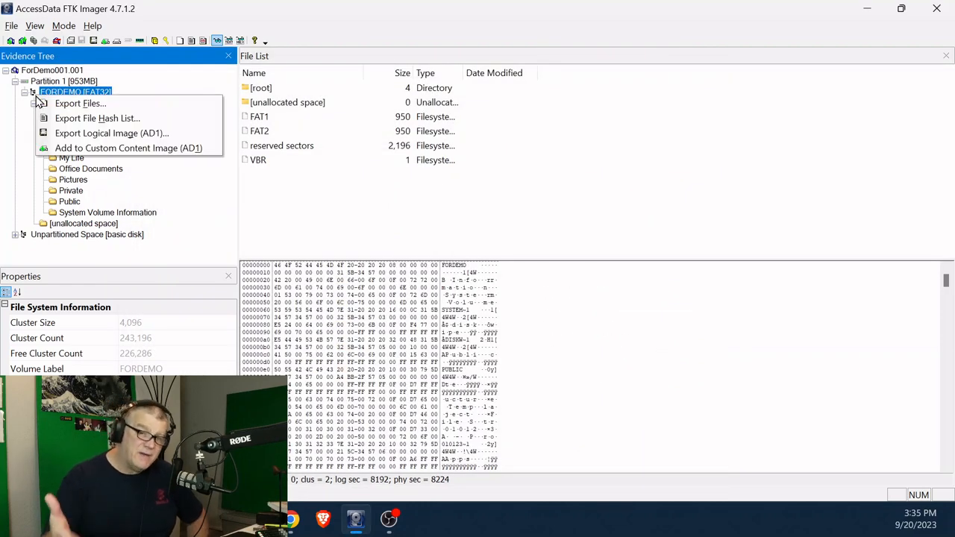
pyautogui.click(60, 106)
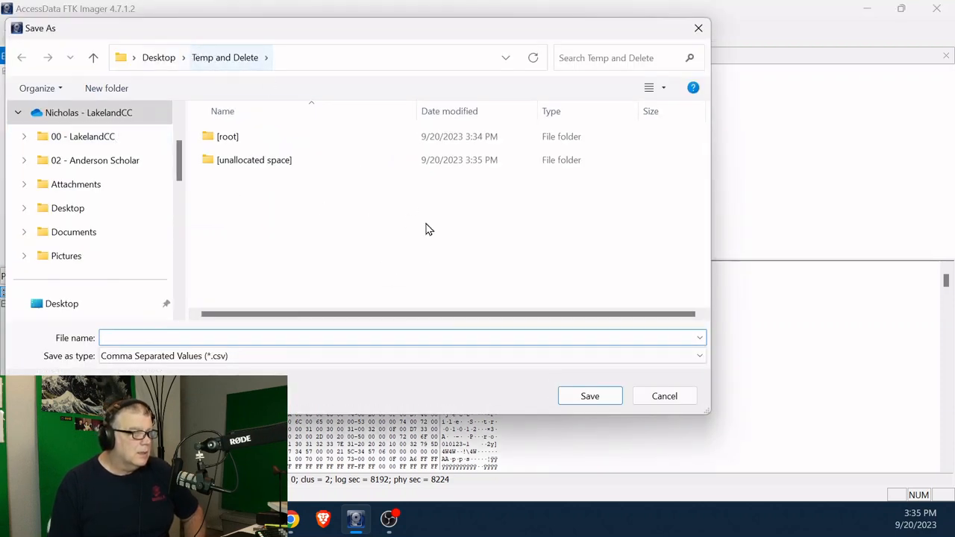
pyautogui.click(597, 403)
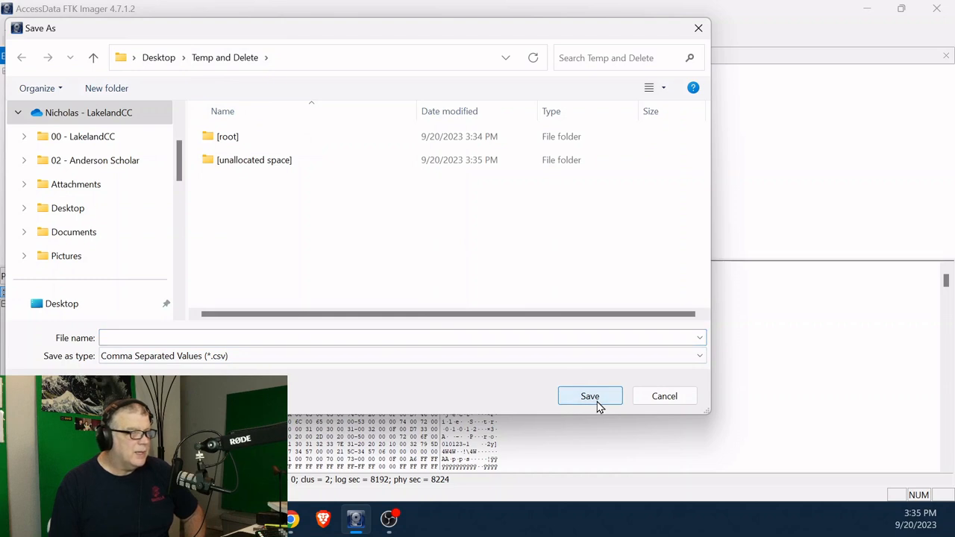
pyautogui.click(198, 335)
pyautogui.write('e')
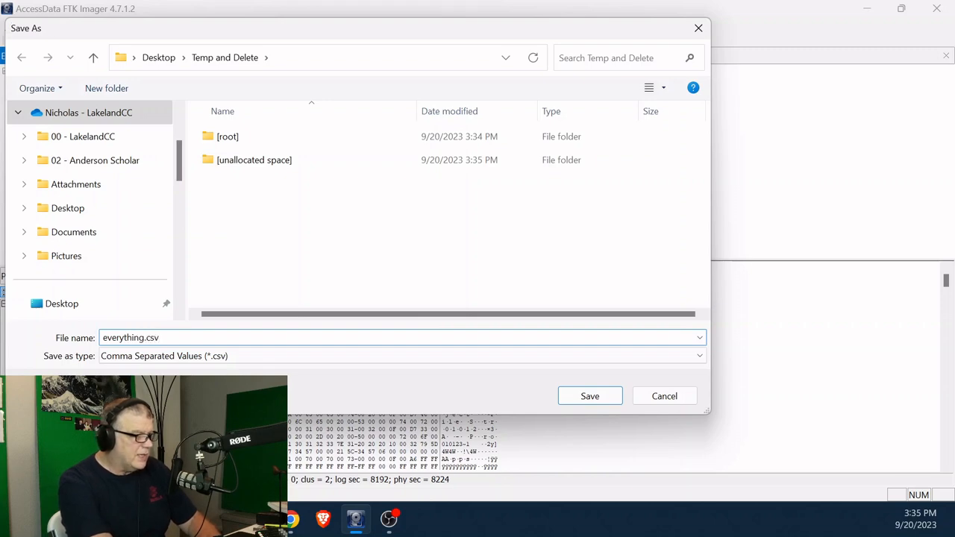
pyautogui.write('verything.csv')
pyautogui.press('Return')
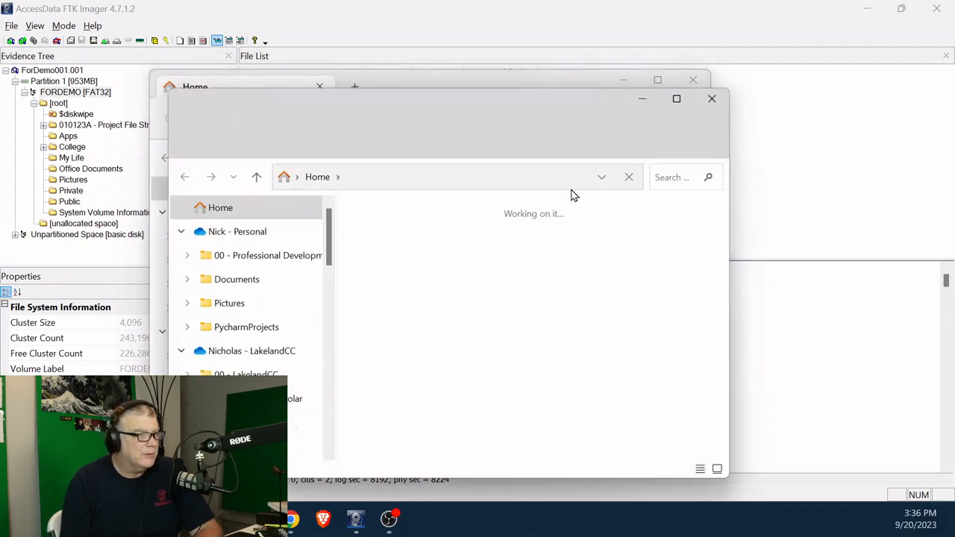
# Browse to the desktop's Temp and Delete folder in File Explorer and open everything.csv in Excel
pyautogui.click(712, 96)
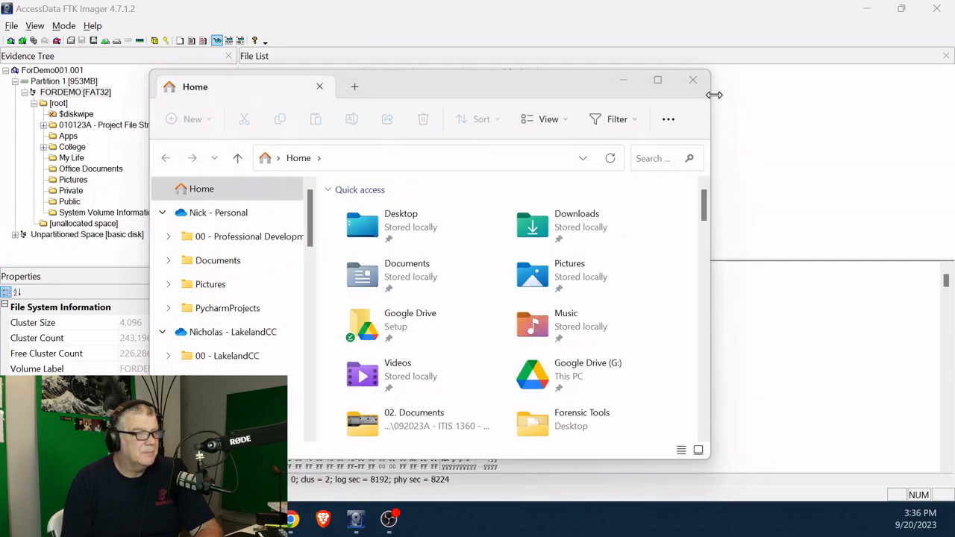
pyautogui.scroll(-5, 294, 367)
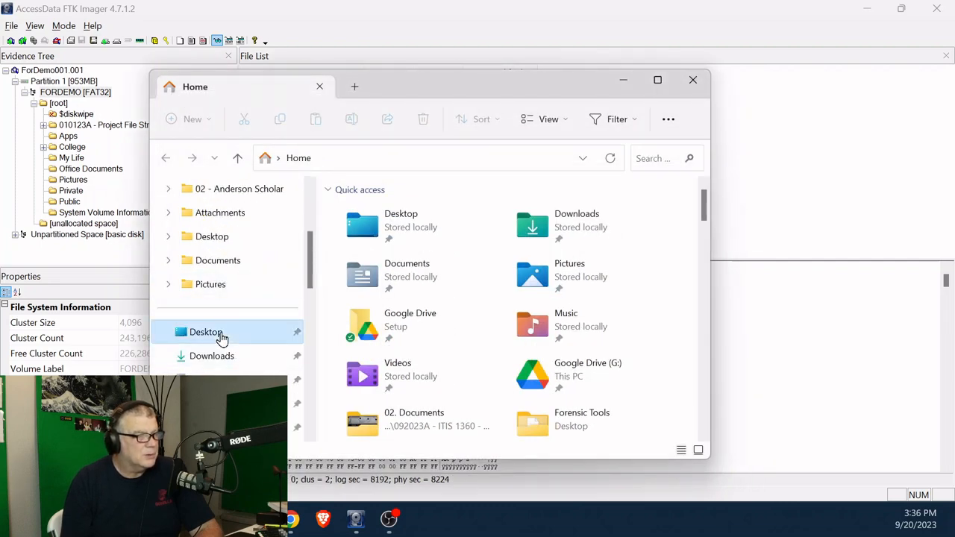
pyautogui.click(221, 337)
pyautogui.scroll(-4, 422, 348)
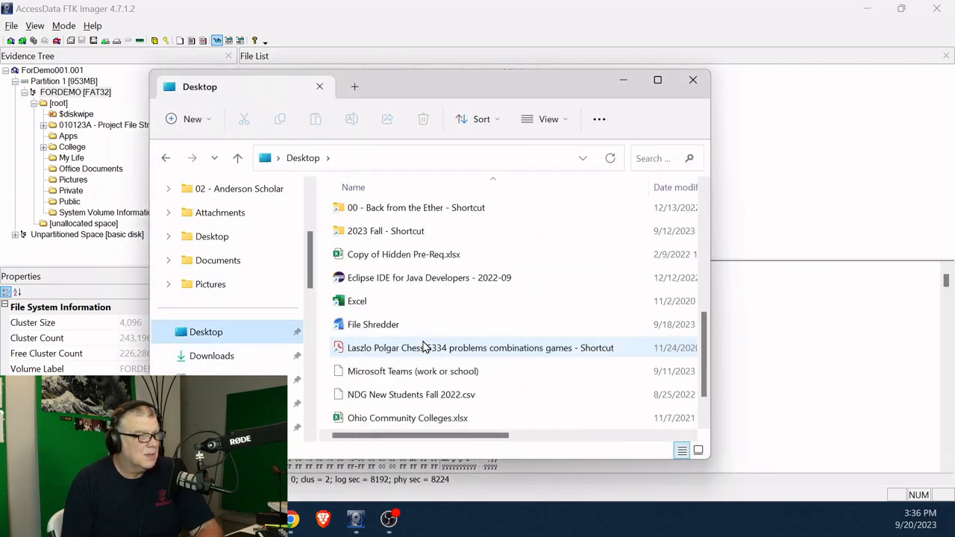
pyautogui.scroll(-1, 422, 348)
pyautogui.scroll(6, 422, 347)
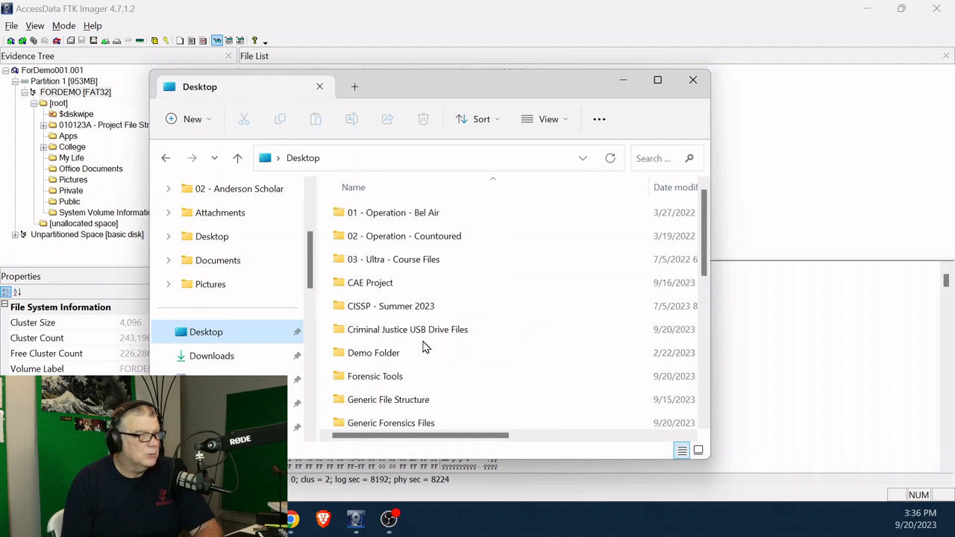
pyautogui.scroll(-2, 505, 335)
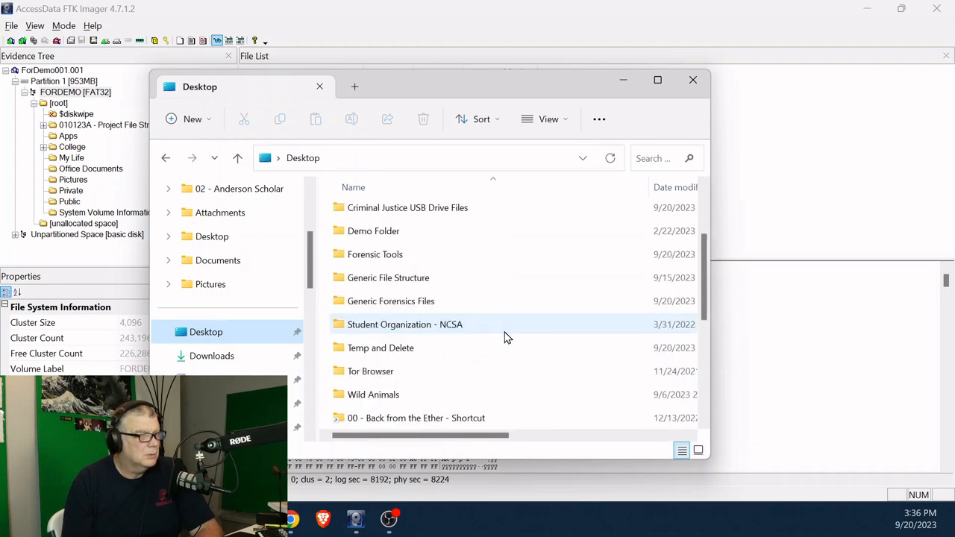
pyautogui.doubleClick(373, 345)
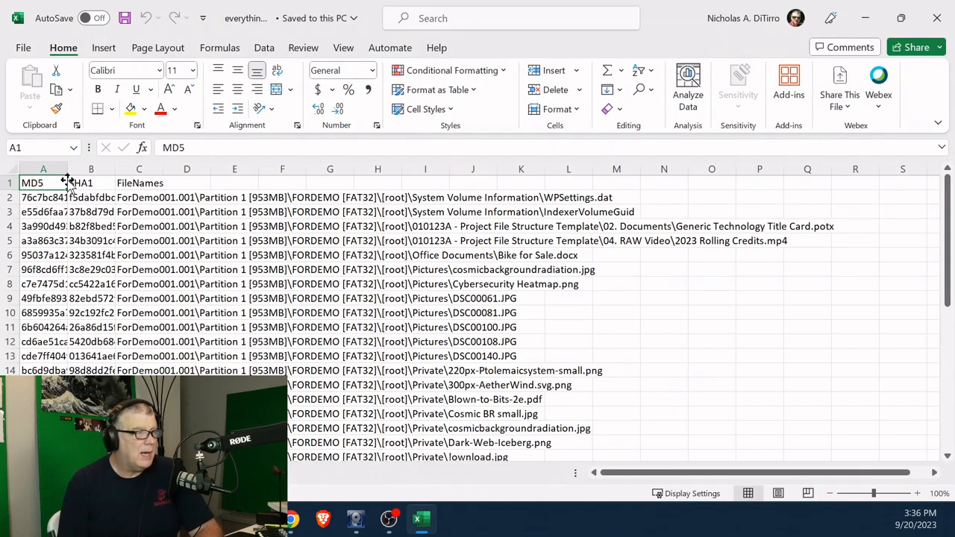
# Widen the MD5 and SHA1 columns to read the full hashes, and close everything.csv without saving and its folder window
pyautogui.moveTo(67, 169); pyautogui.dragTo(514, 169)
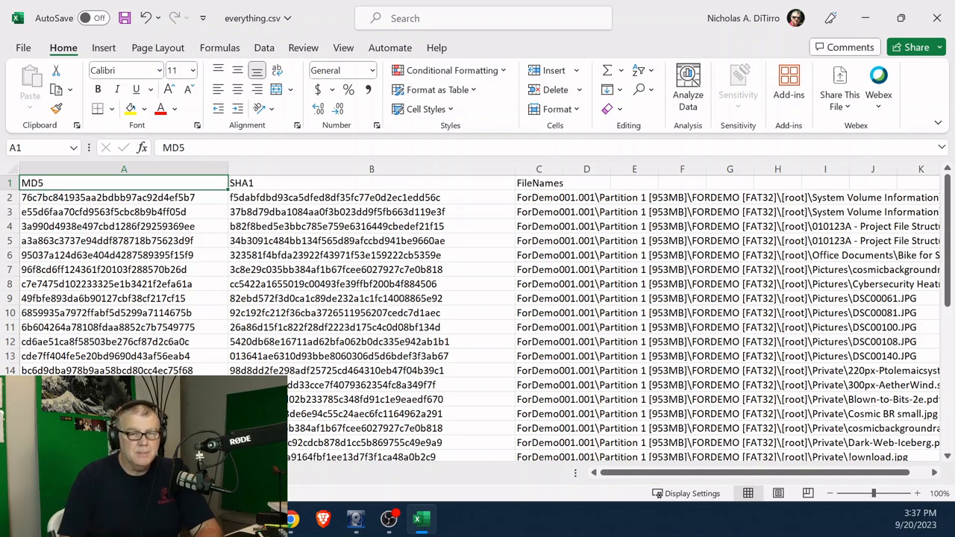
pyautogui.hotkey('alt', 'Tab')
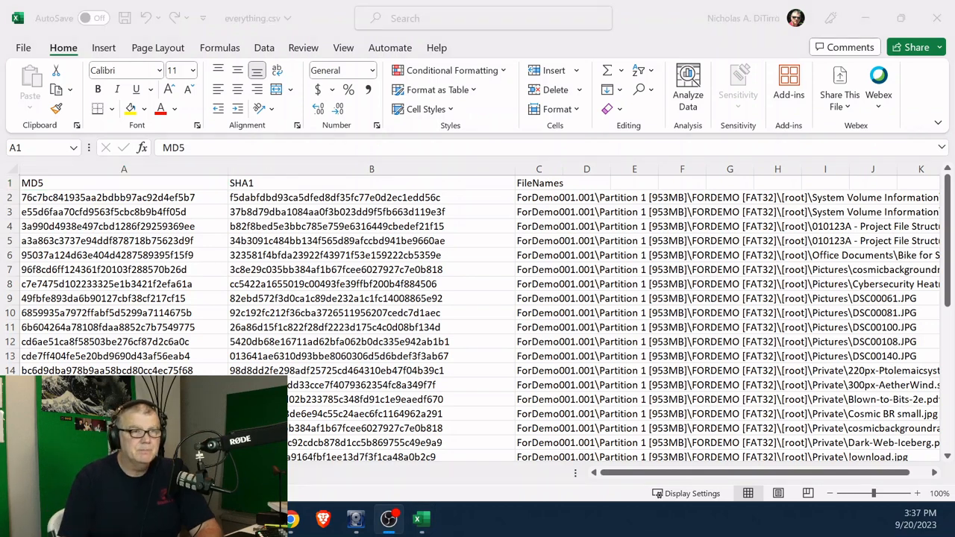
pyautogui.click(937, 18)
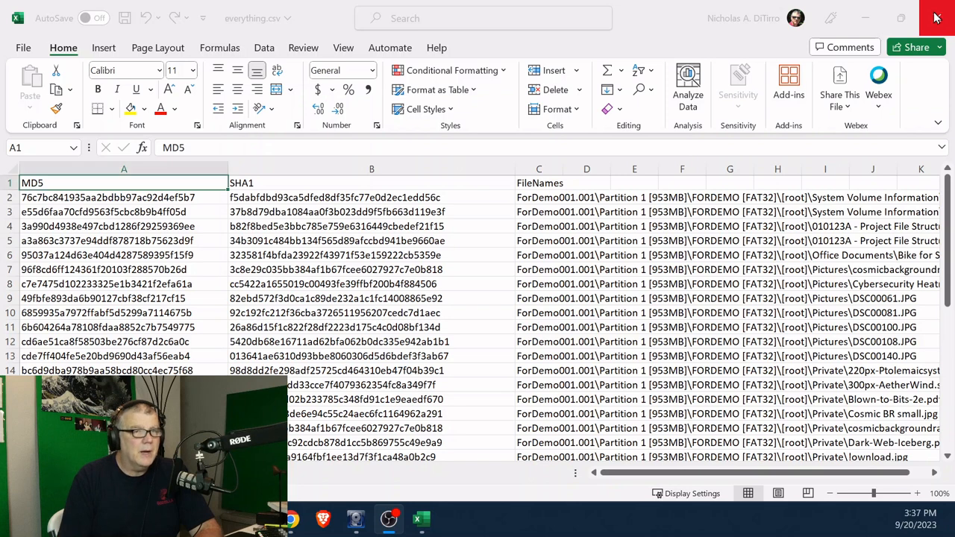
pyautogui.click(937, 18)
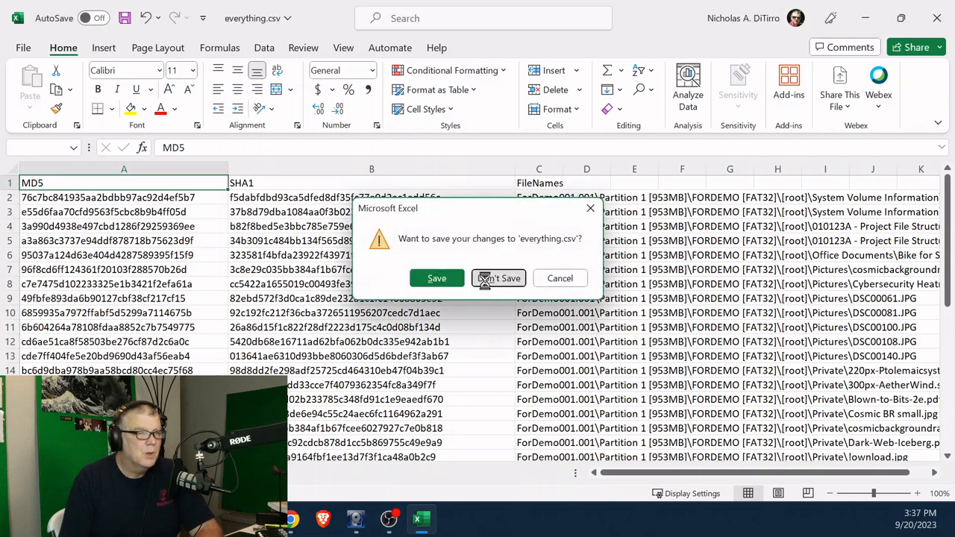
pyautogui.click(483, 279)
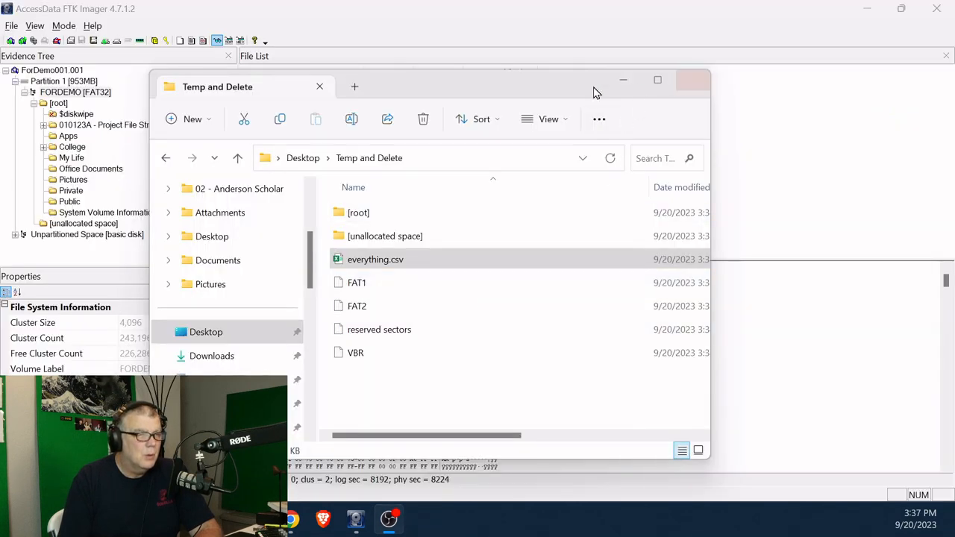
pyautogui.click(693, 81)
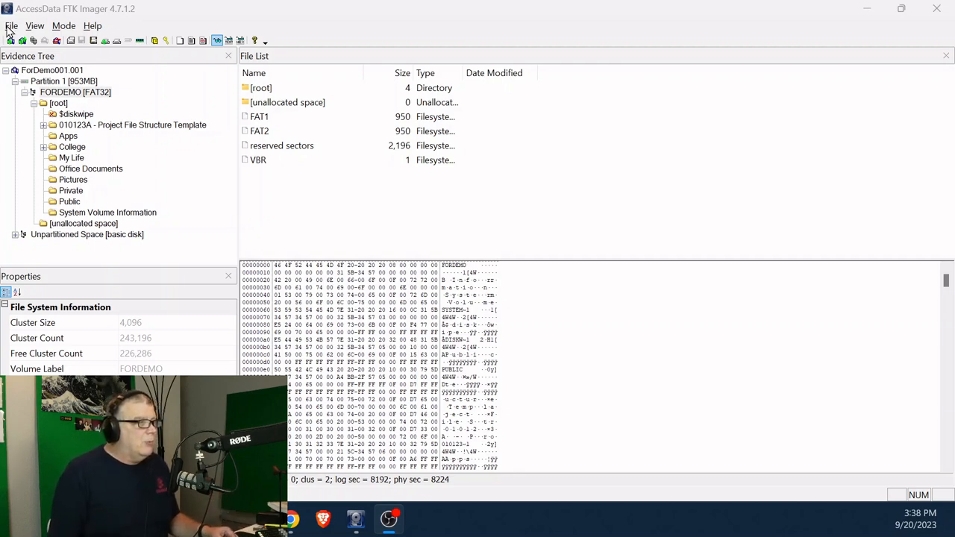
# Review the Memory Capture options in FTK Imager and close the dialog without capturing
pyautogui.click(11, 27)
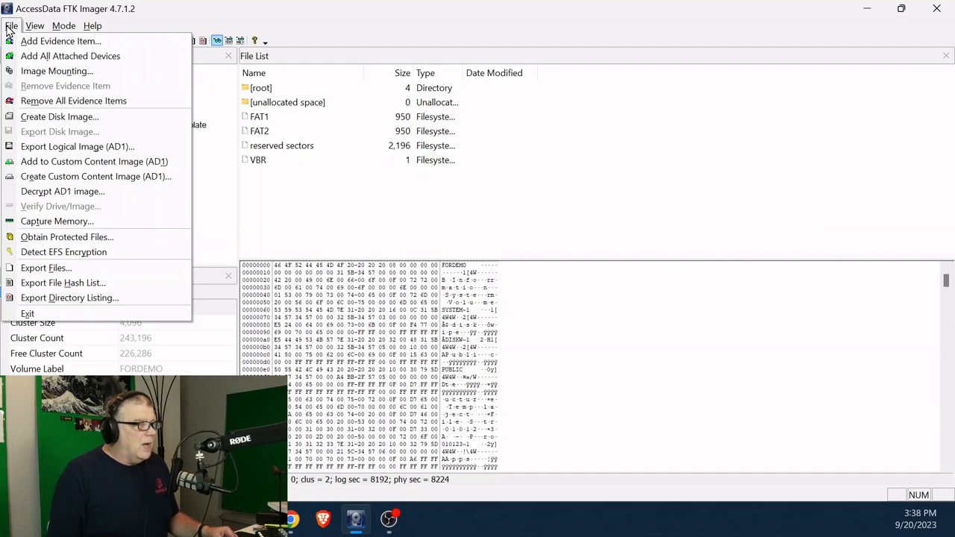
pyautogui.click(58, 222)
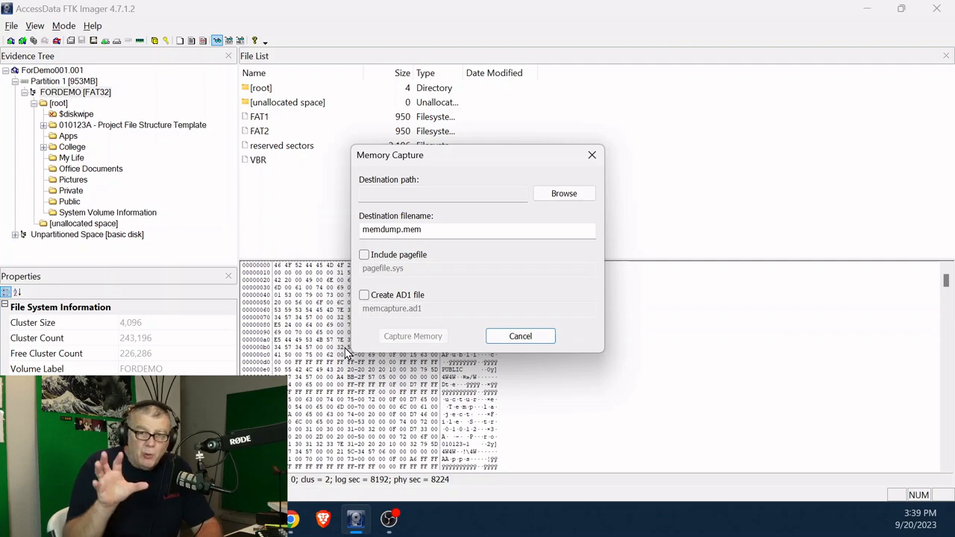
pyautogui.click(519, 337)
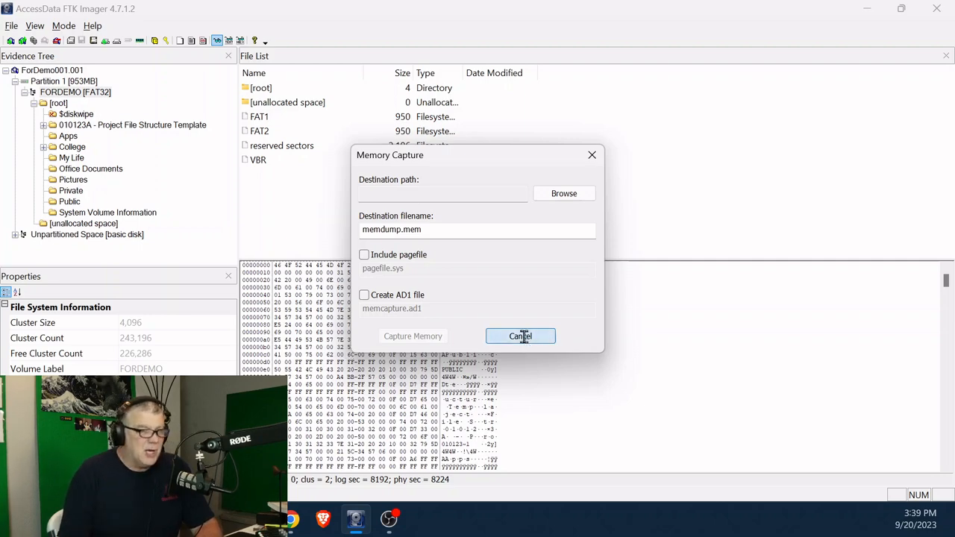